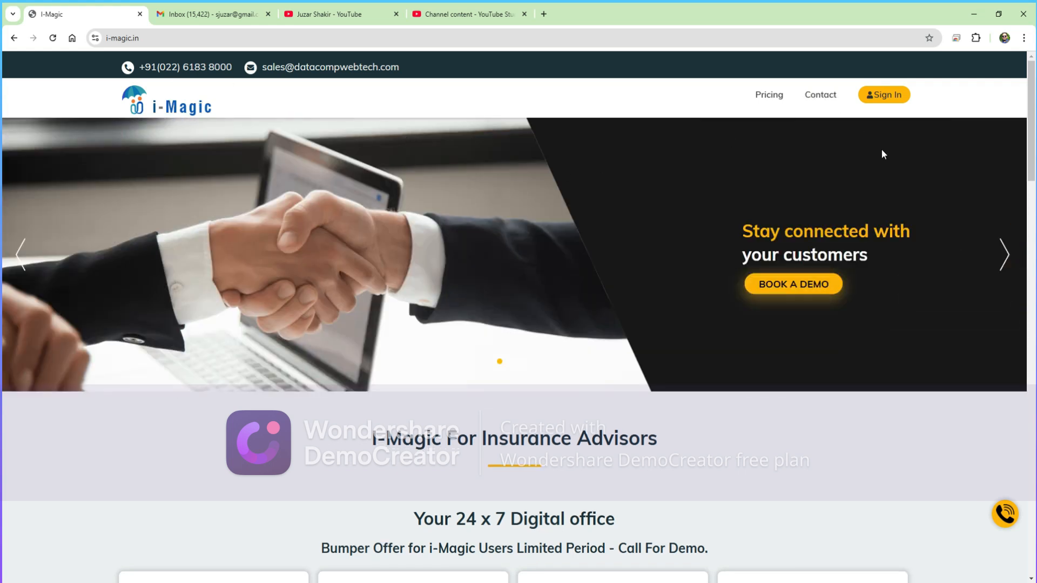
- Sign in to i-Magic with the advisor account's e-mail username and password
click(891, 101)
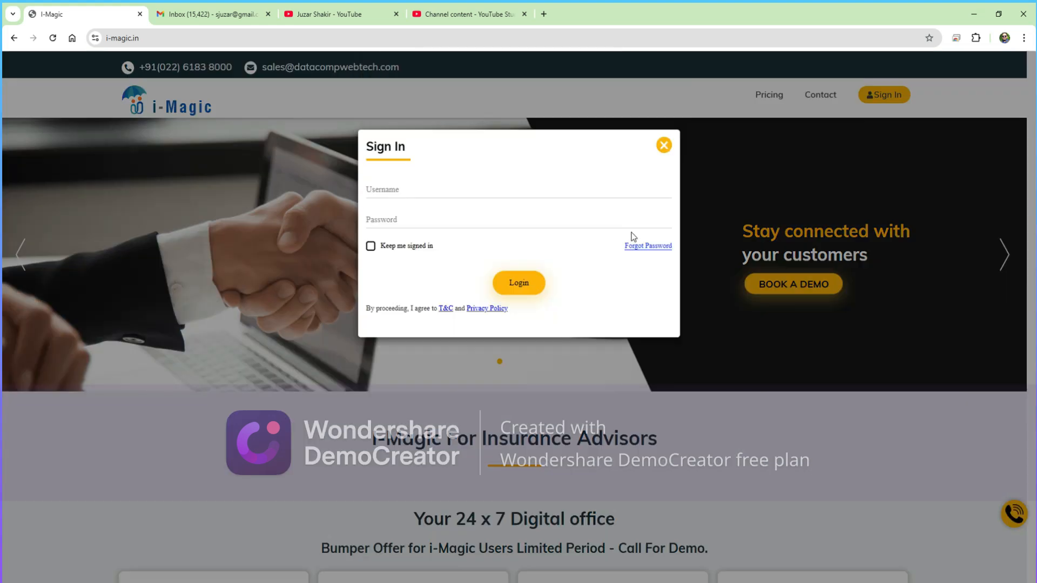
click(515, 274)
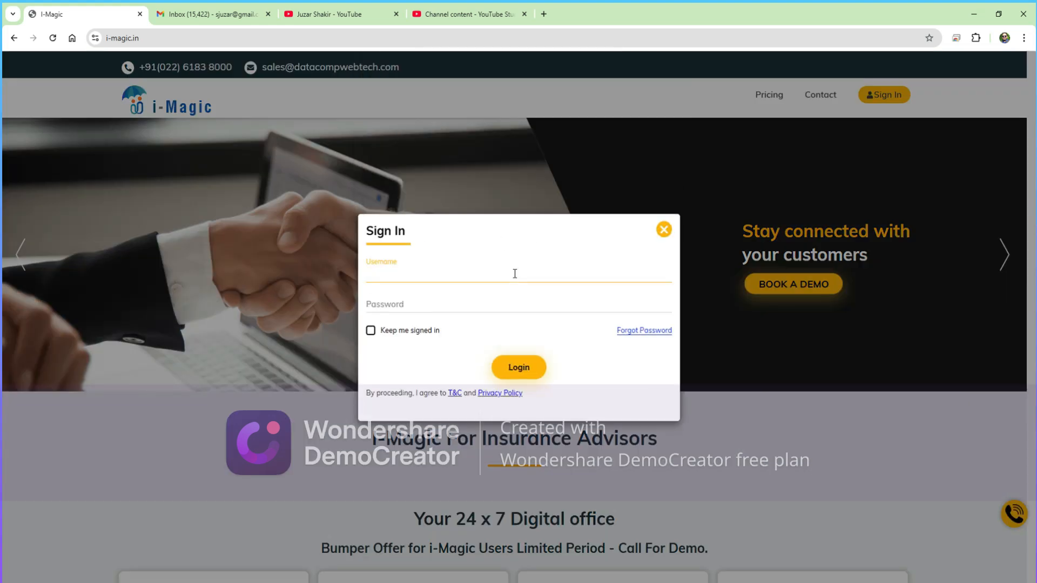
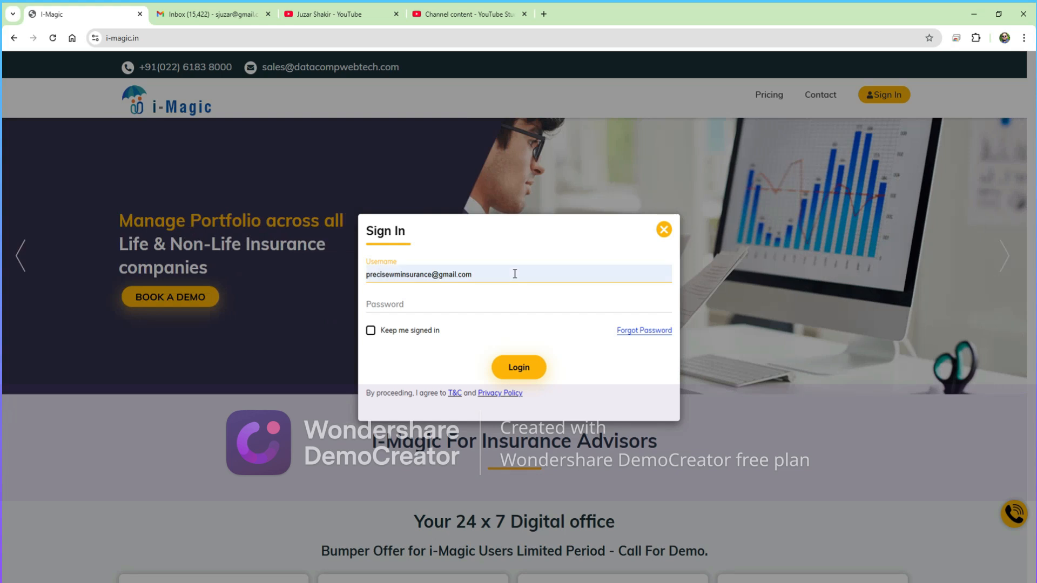
key(Tab)
text(•••••••••)
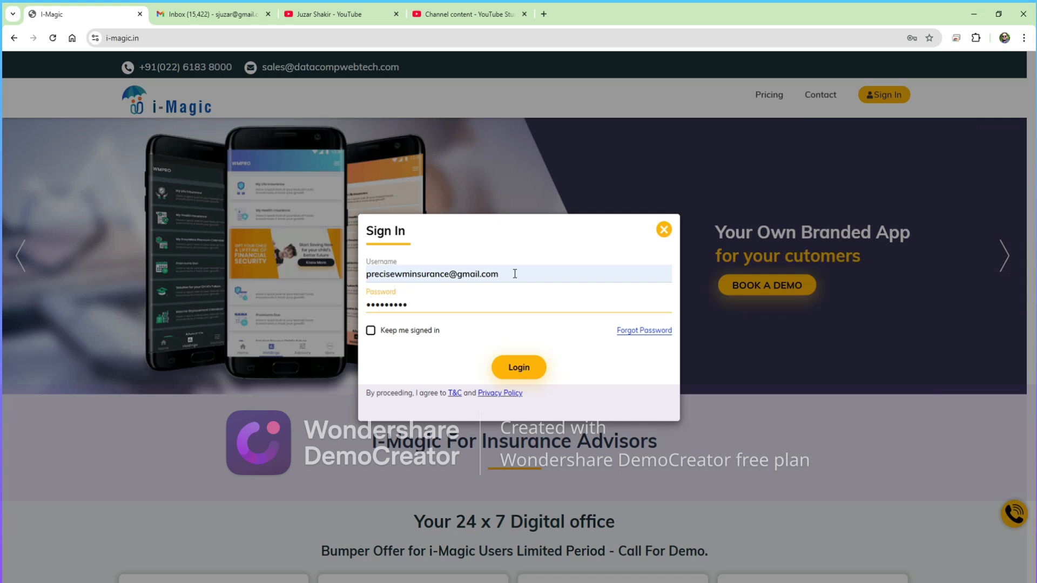
click(527, 372)
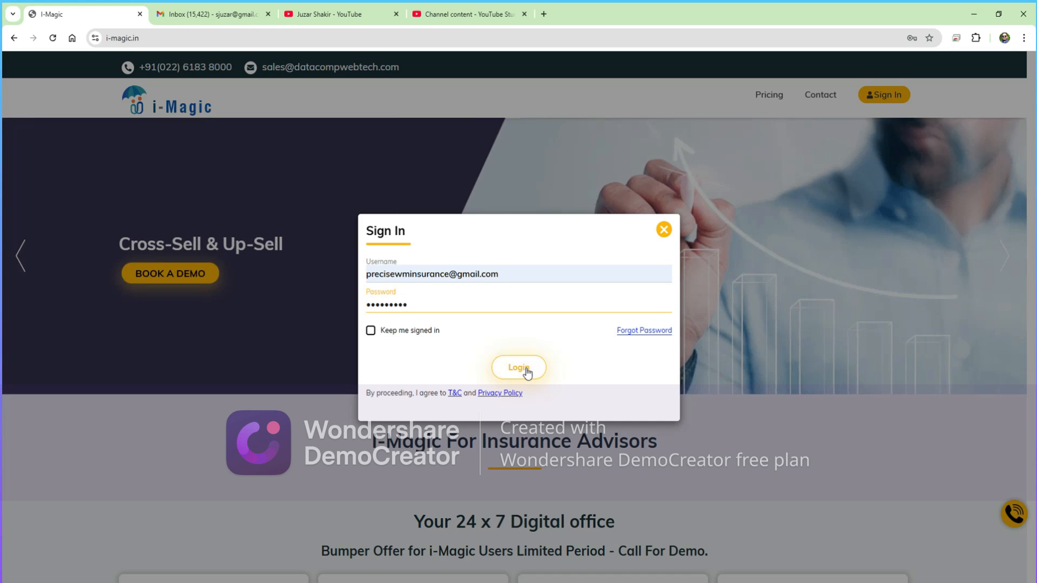
click(528, 372)
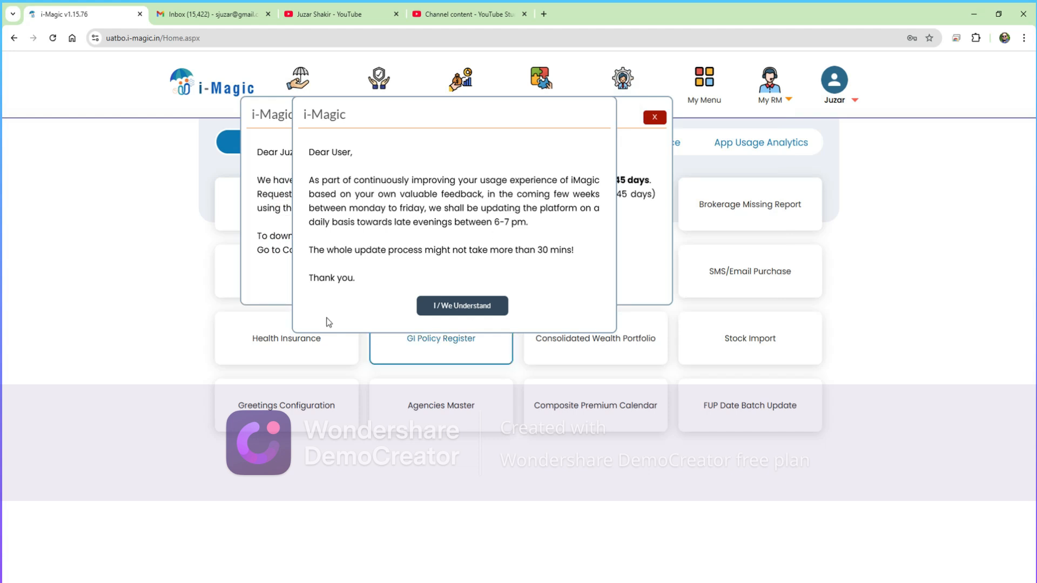
- Dismiss the update, login and data upload notices, then bring up the Common menu's Life Insurance options
click(453, 306)
click(417, 234)
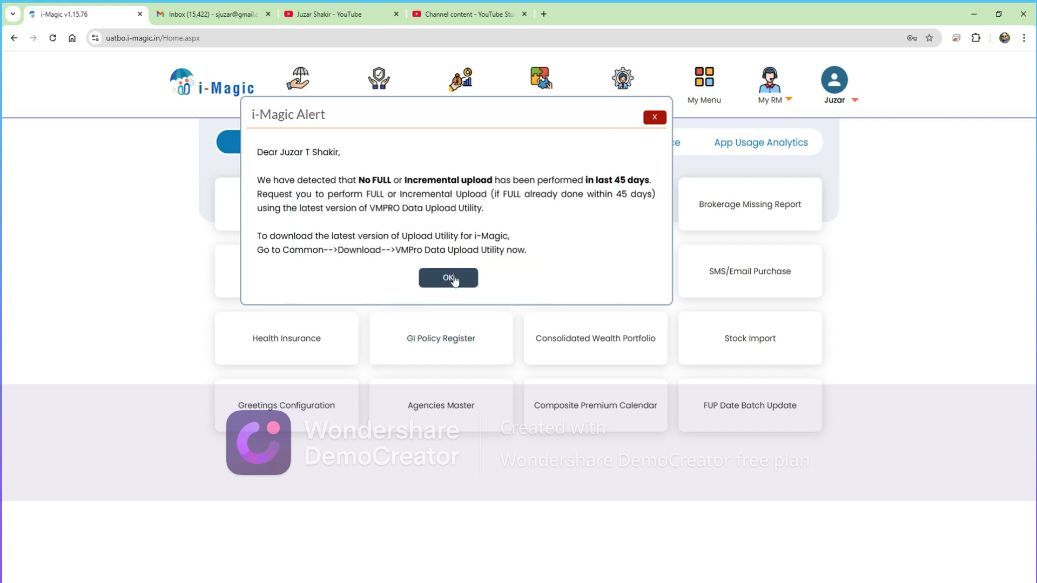
click(453, 279)
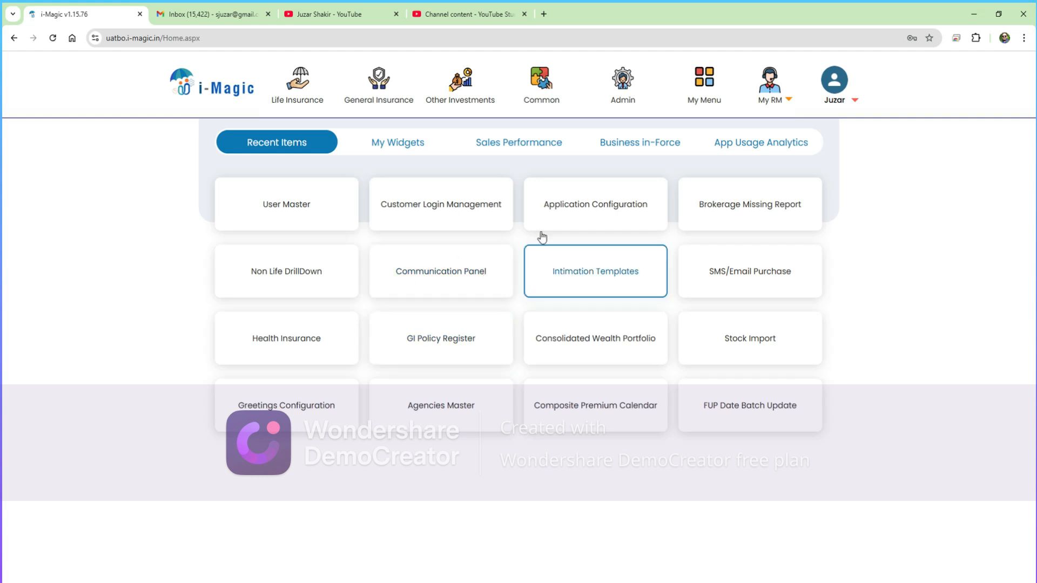
click(543, 84)
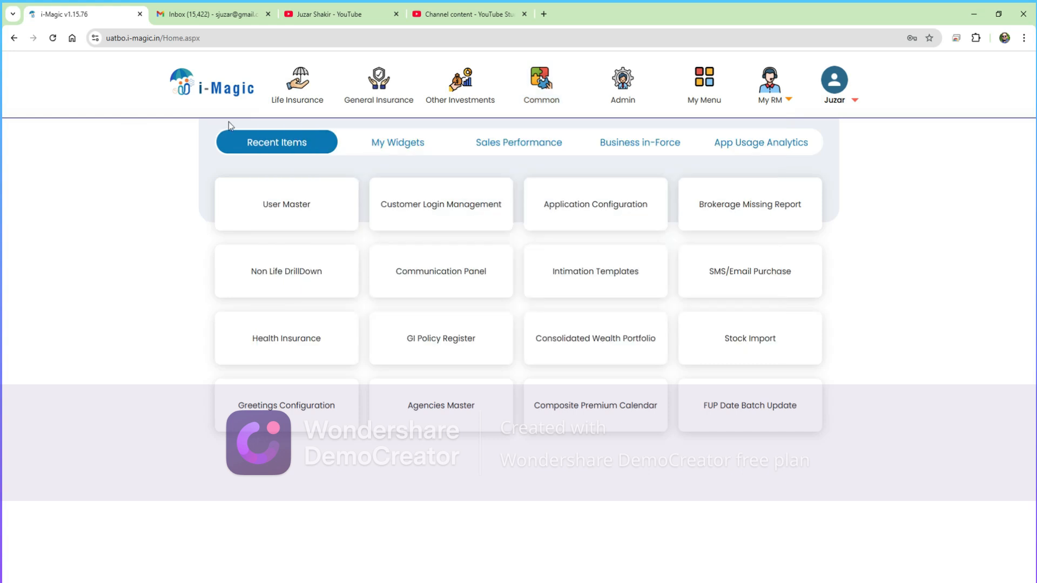
mouse_move(301, 93)
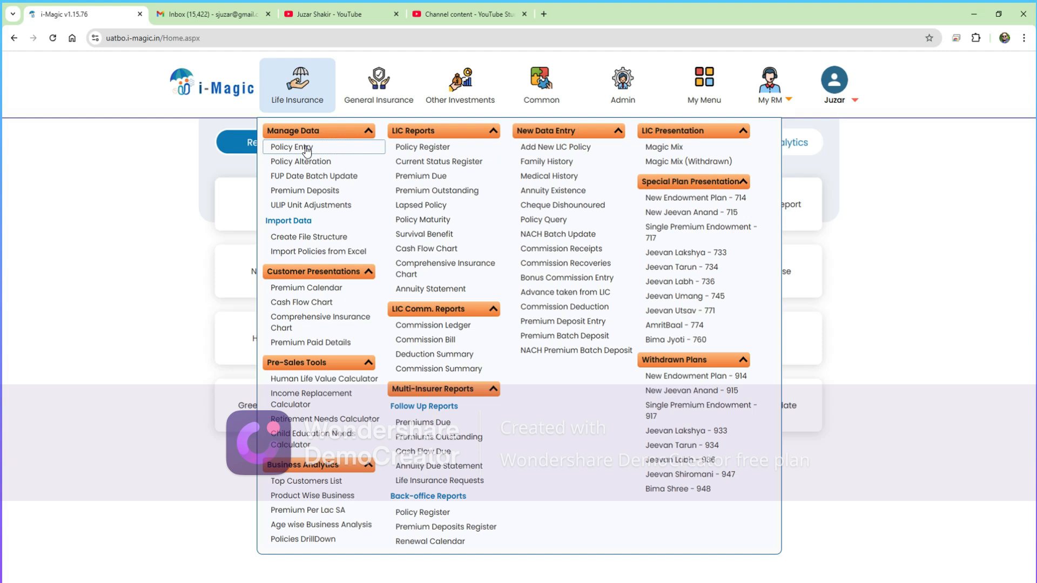
- Choose Add New LIC Policy under Life Insurance > New Data Entry
click(563, 148)
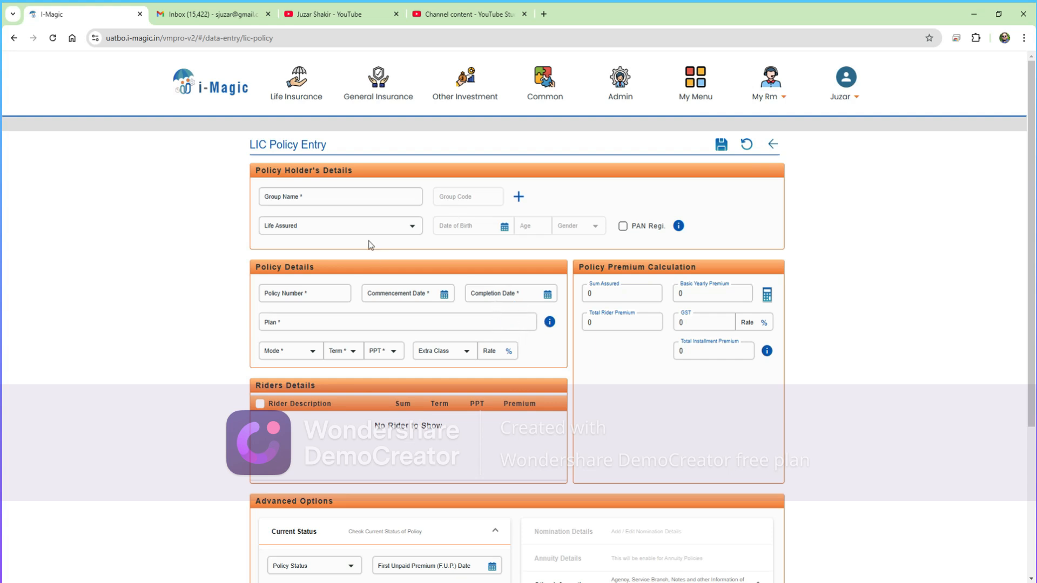
- Search Group Name by the policyholder's surname and select the matching K-coded family group
click(348, 195)
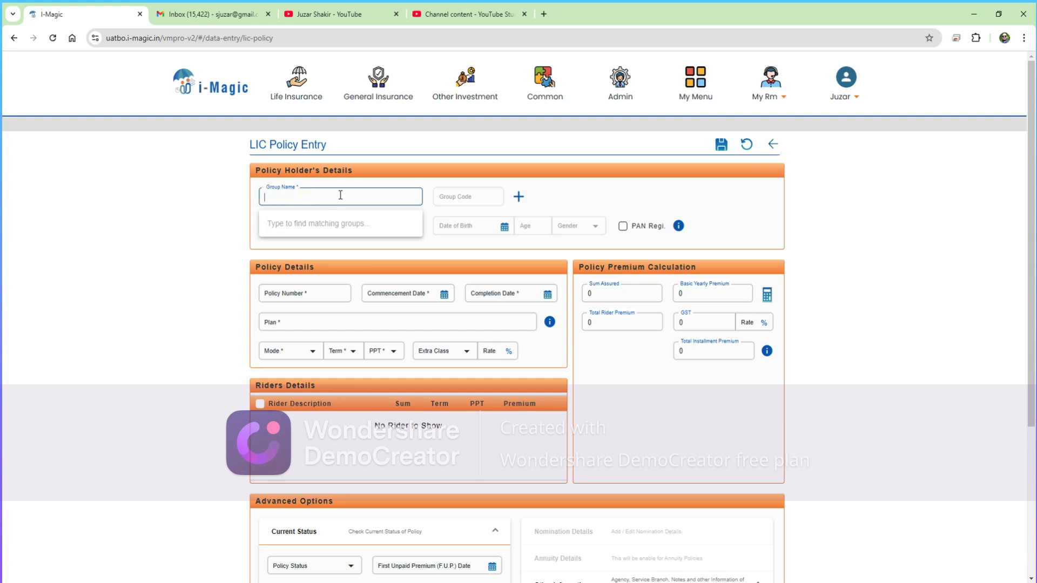
text(kuk)
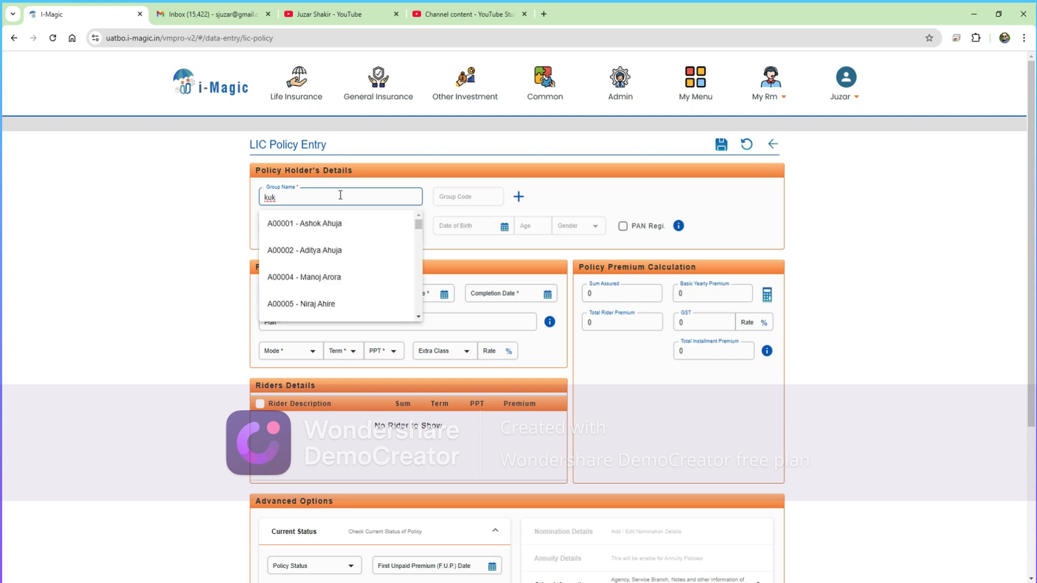
text(re)
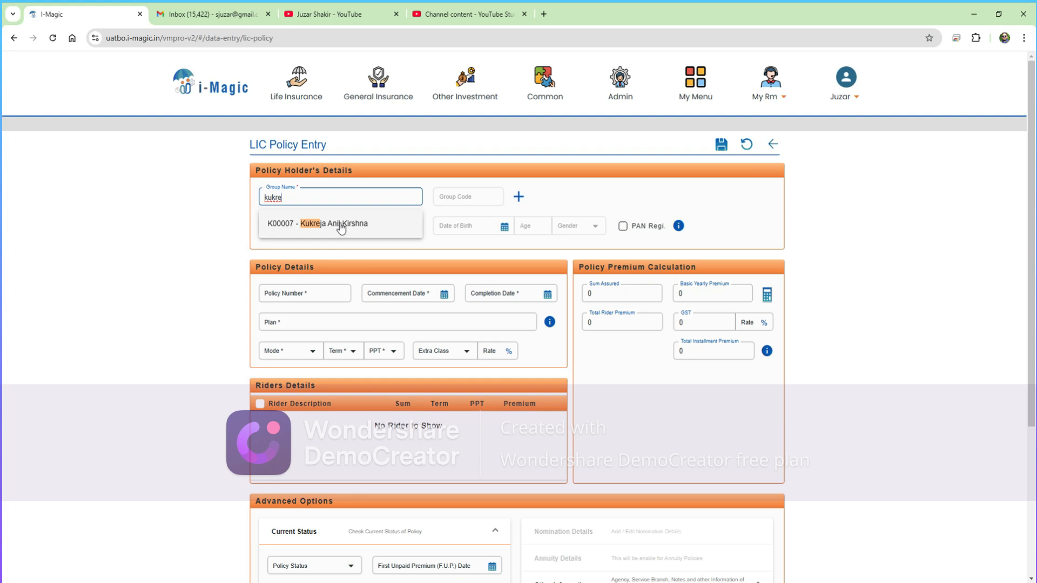
click(340, 225)
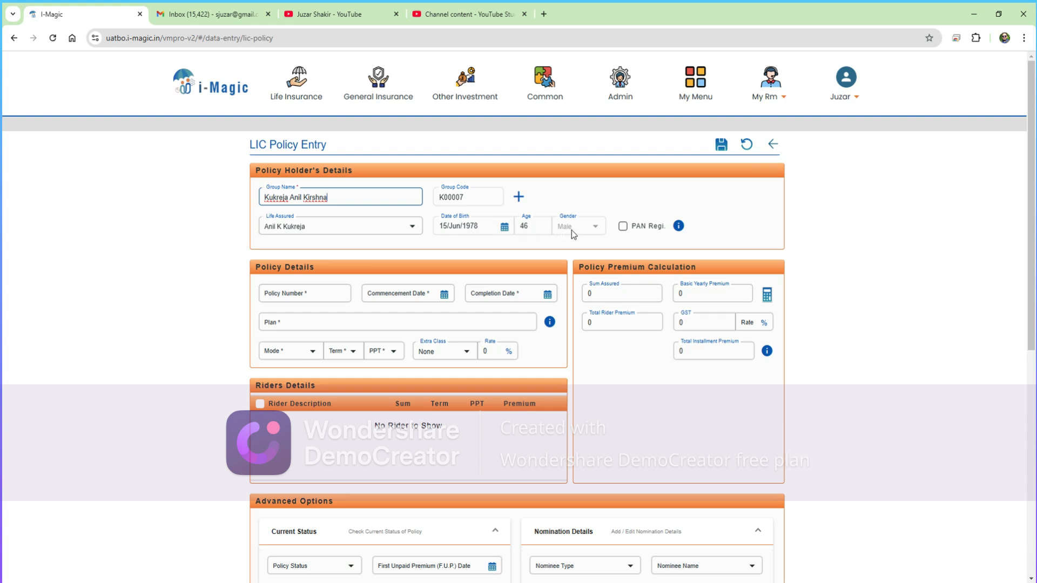
click(340, 228)
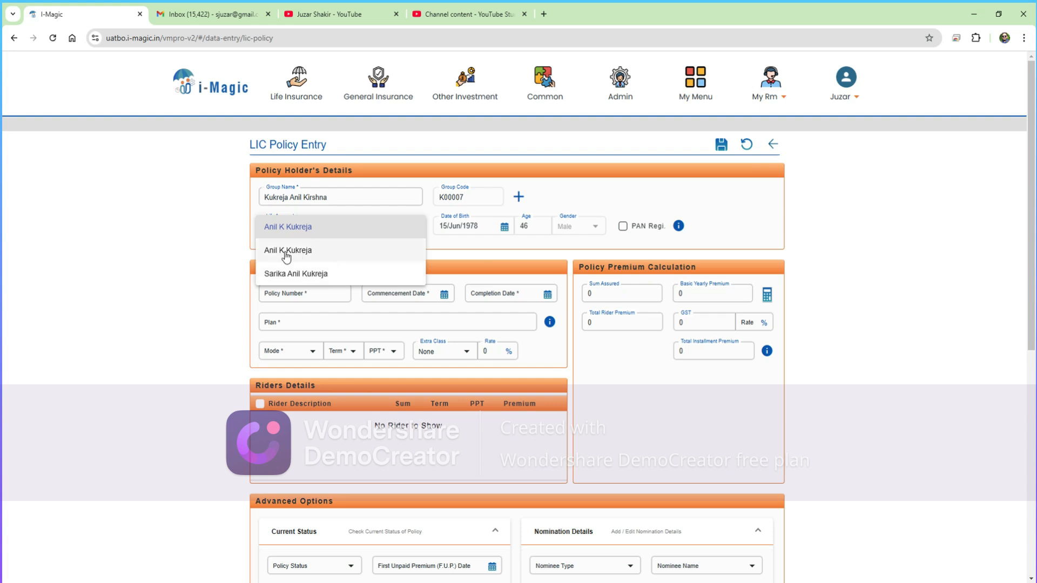
click(307, 229)
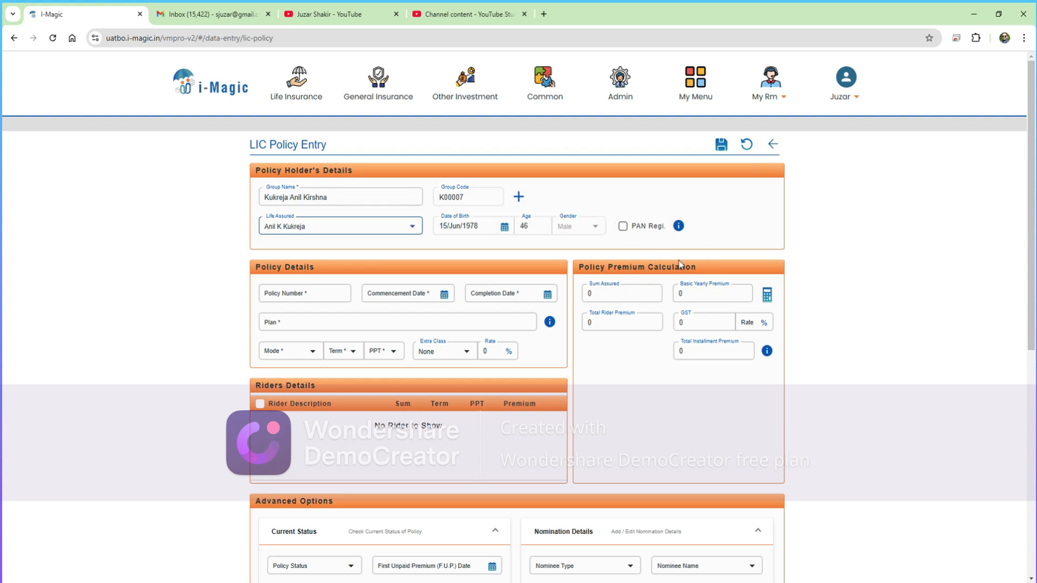
mouse_move(679, 227)
click(623, 226)
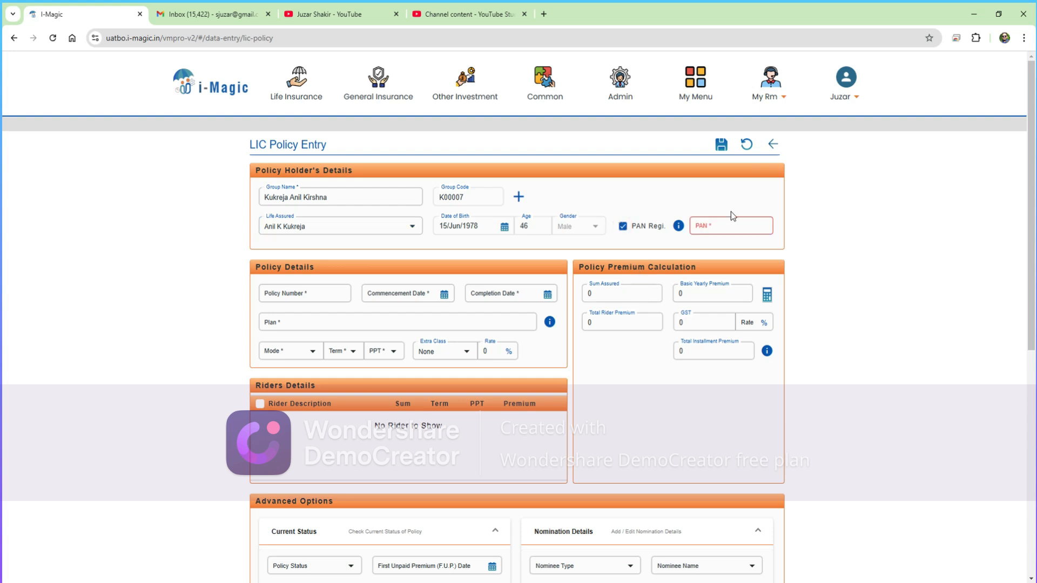
click(733, 226)
click(622, 226)
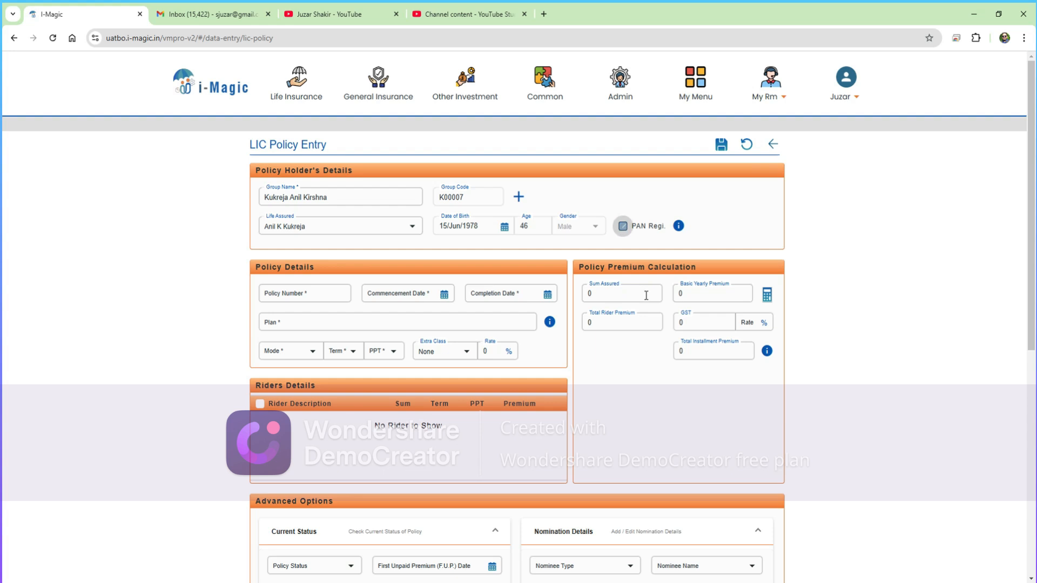
click(333, 293)
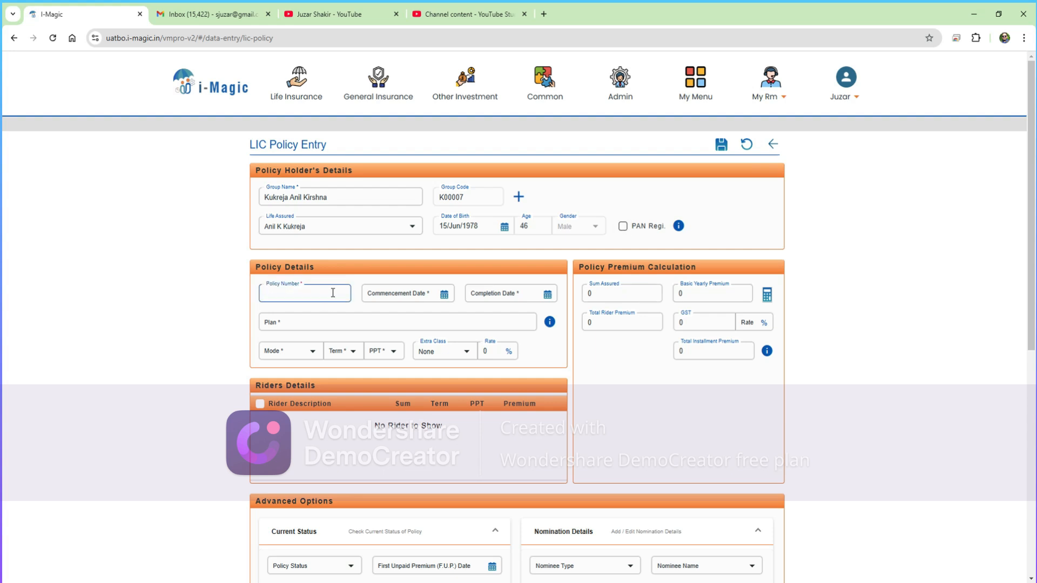
- Enter the policy number and set the commencement date to 02/Dec/2024
key(Tab)
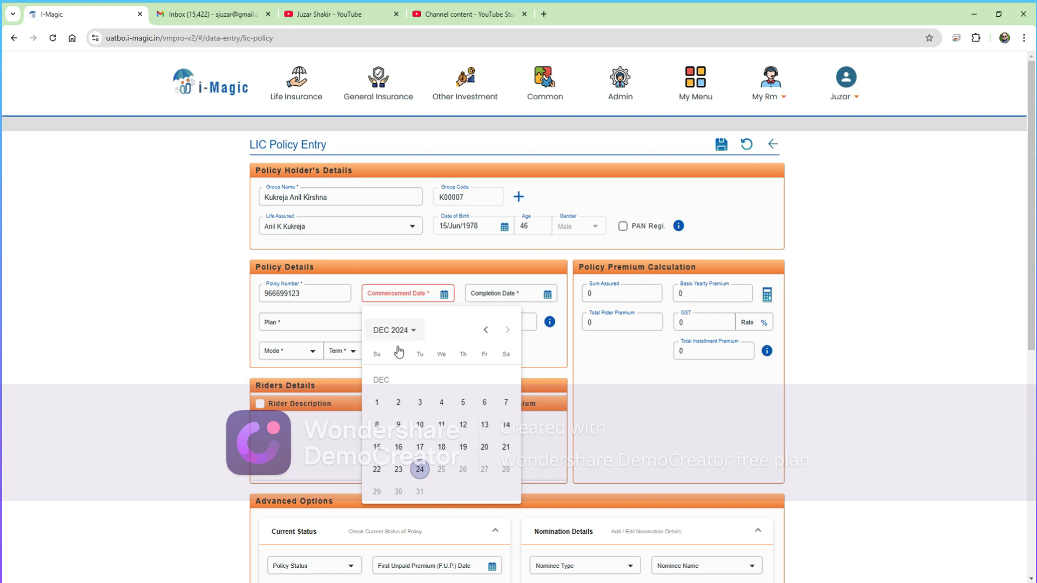
click(399, 402)
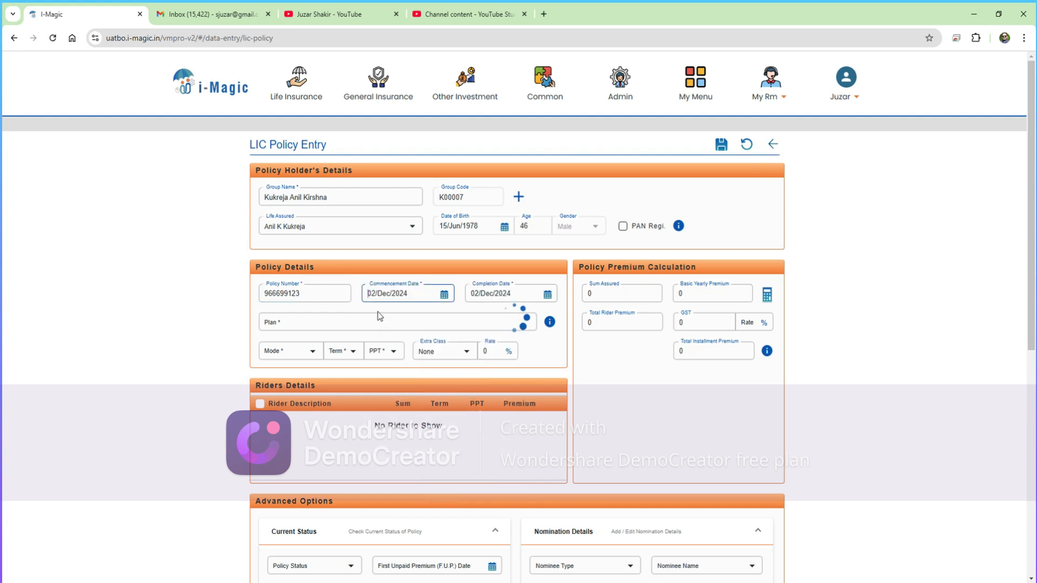
key(Tab)
click(305, 324)
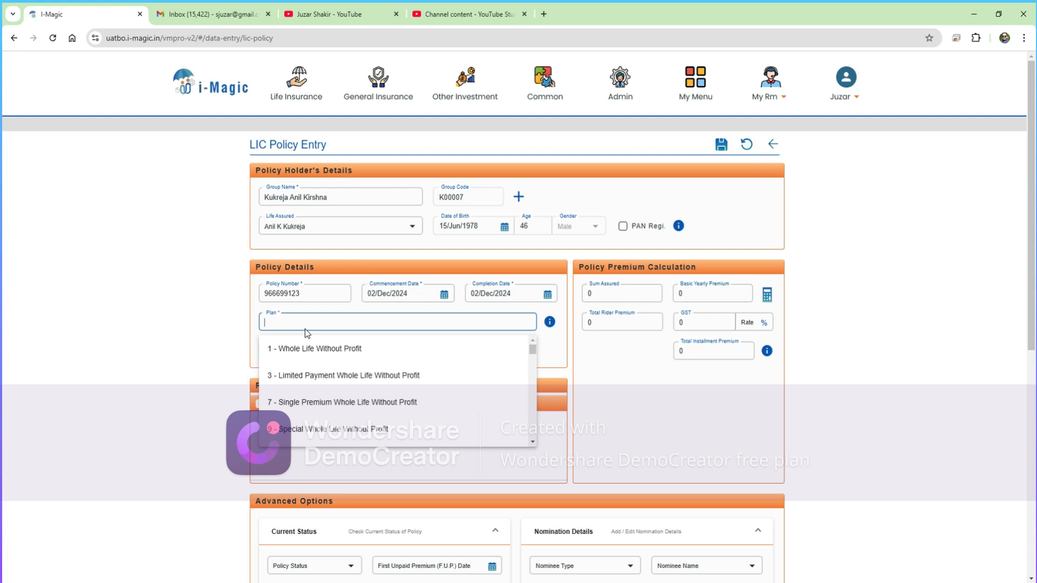
- Select plan 745 - Jeevan Umang, filling Yearly mode, term 54 and PPT 15
text(745)
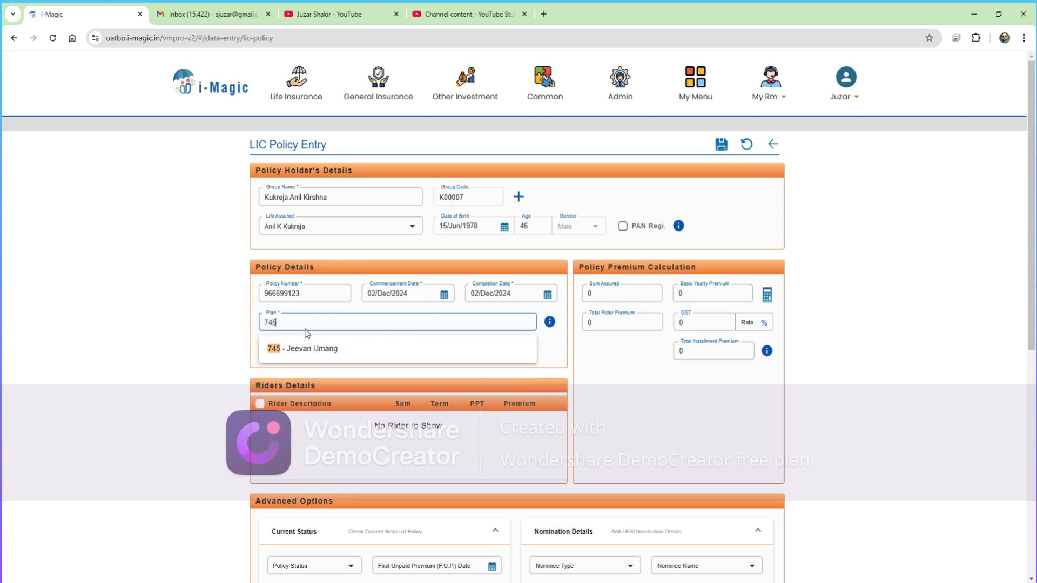
click(334, 350)
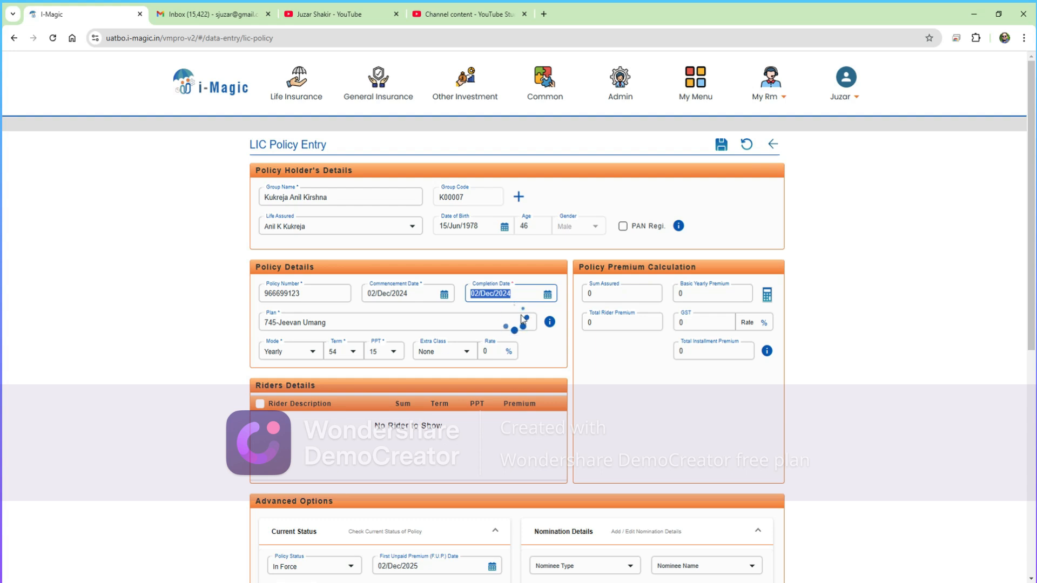
mouse_move(550, 325)
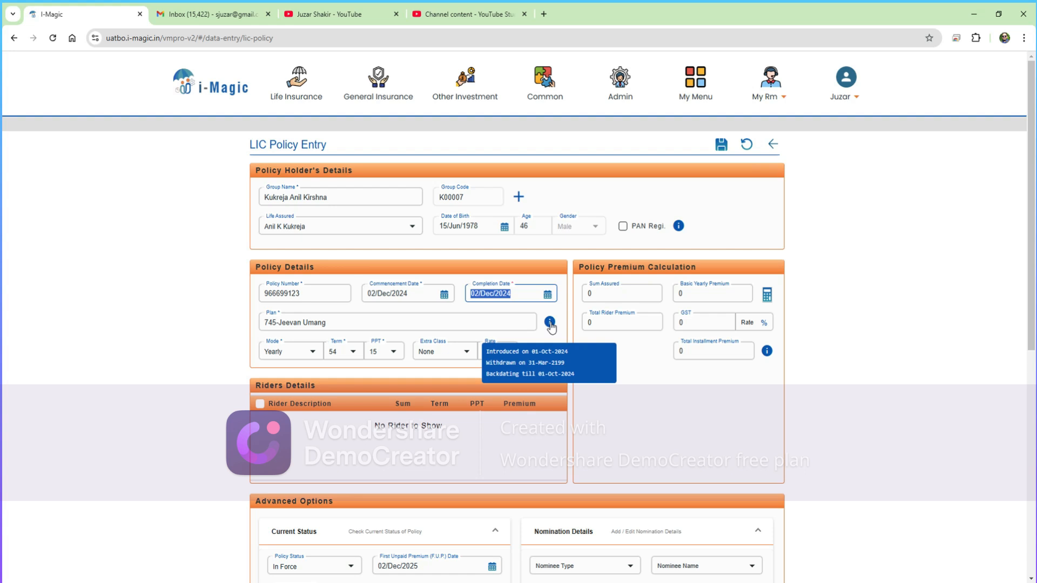
click(280, 354)
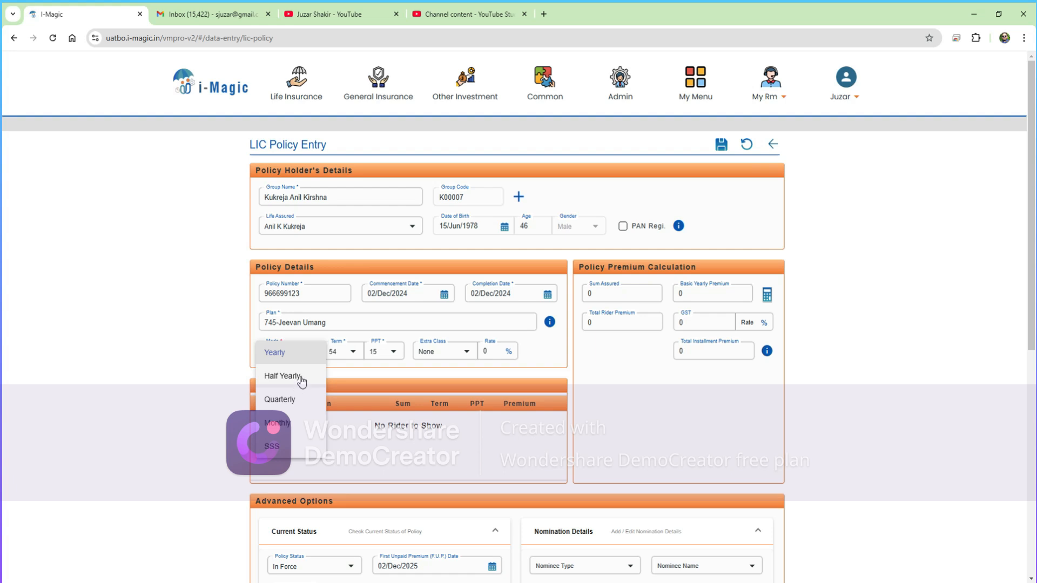
click(346, 375)
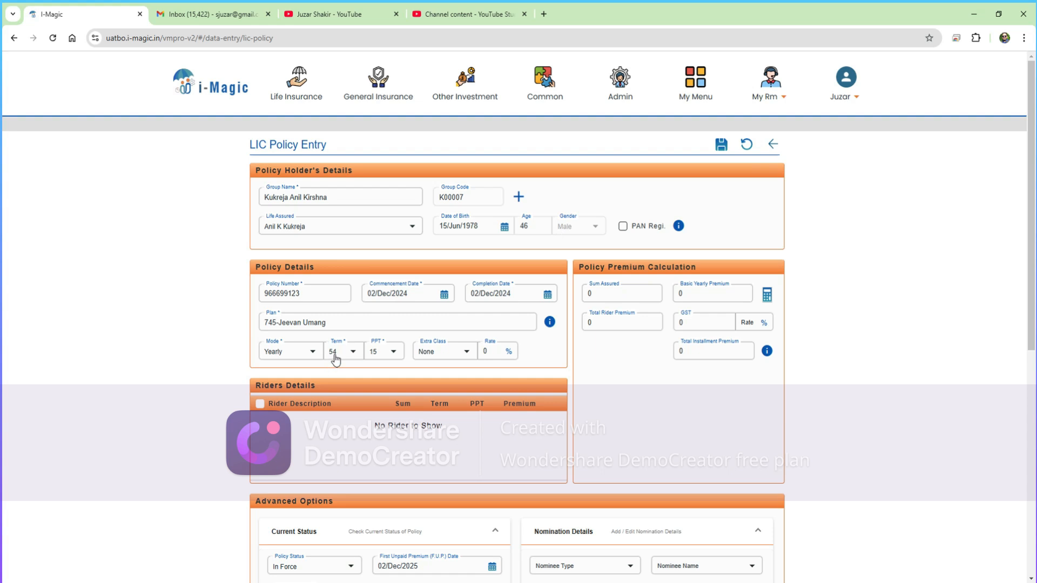
- Change the premium paying term from 15 to 20
click(394, 354)
click(447, 359)
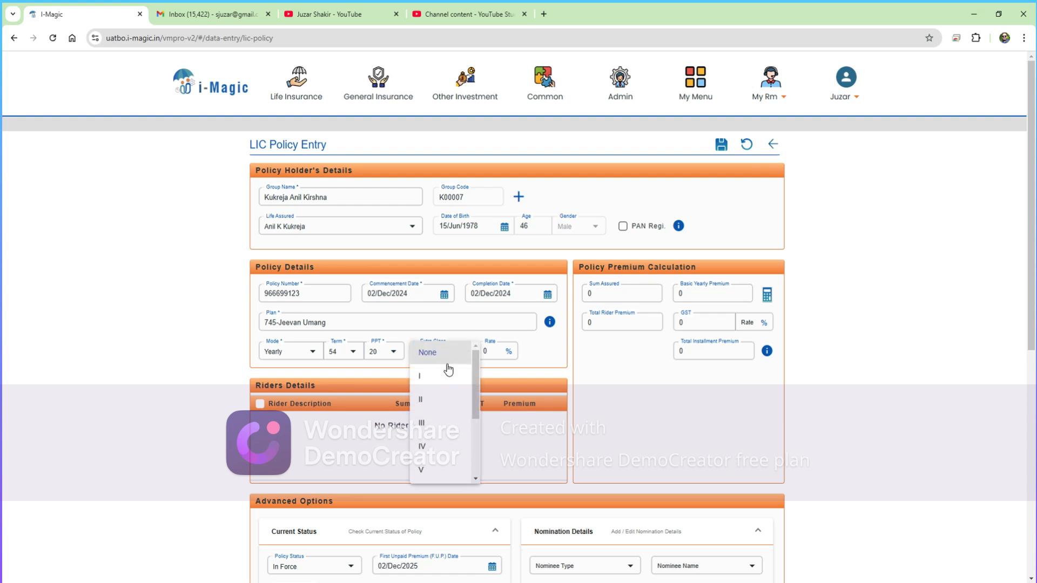
scroll(448, 371, down, 3)
scroll(448, 371, up, 3)
click(542, 360)
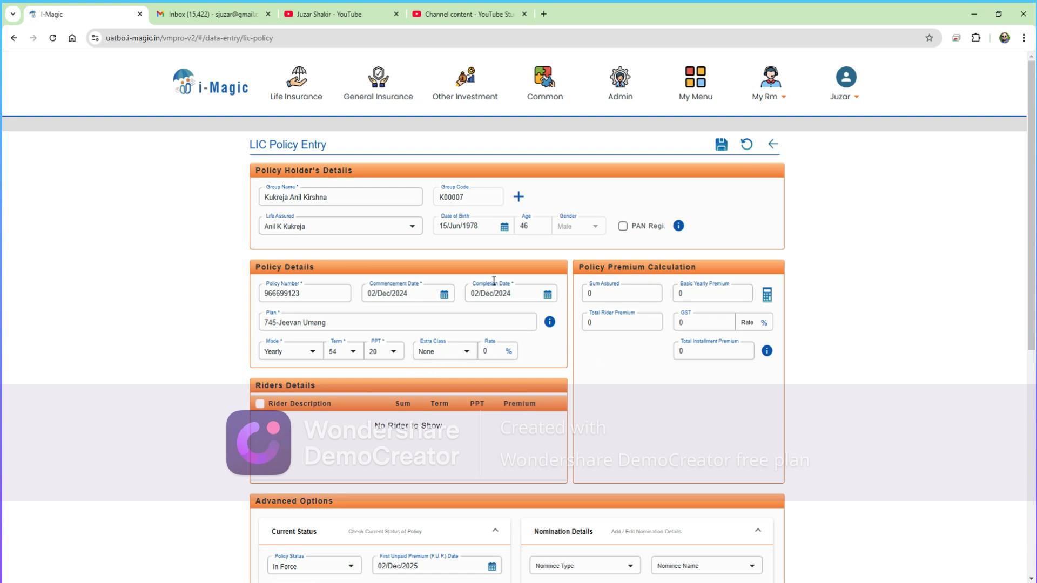
- Set the sum assured to 25,00,000, giving a ₹1,38,715 basic yearly premium
click(607, 292)
text(2500000)
key(Tab)
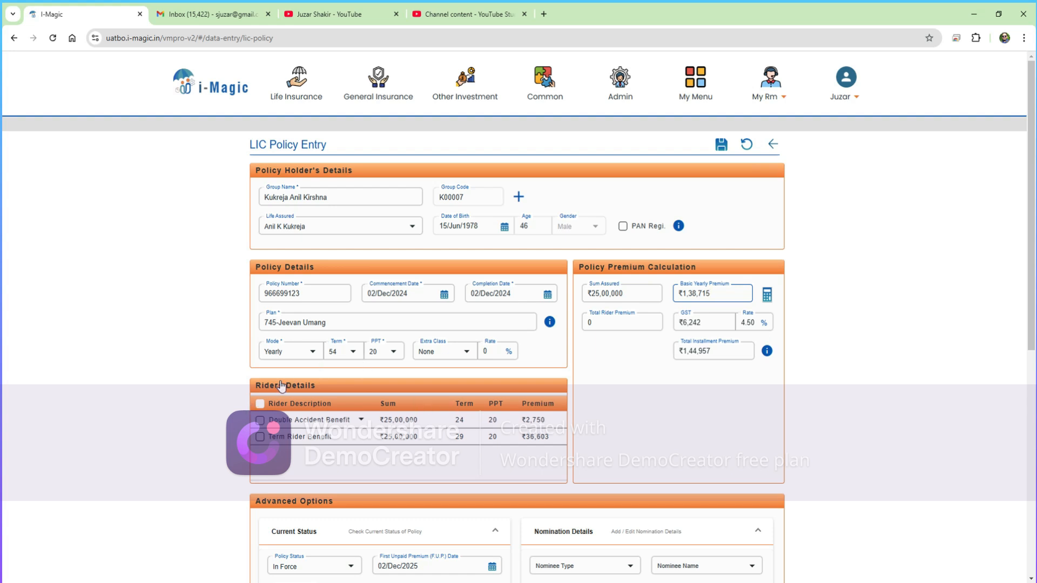
- Add a Double Accident Benefit rider (after briefly trying Accident Benefit Rider), totalling ₹1,47,831
click(260, 423)
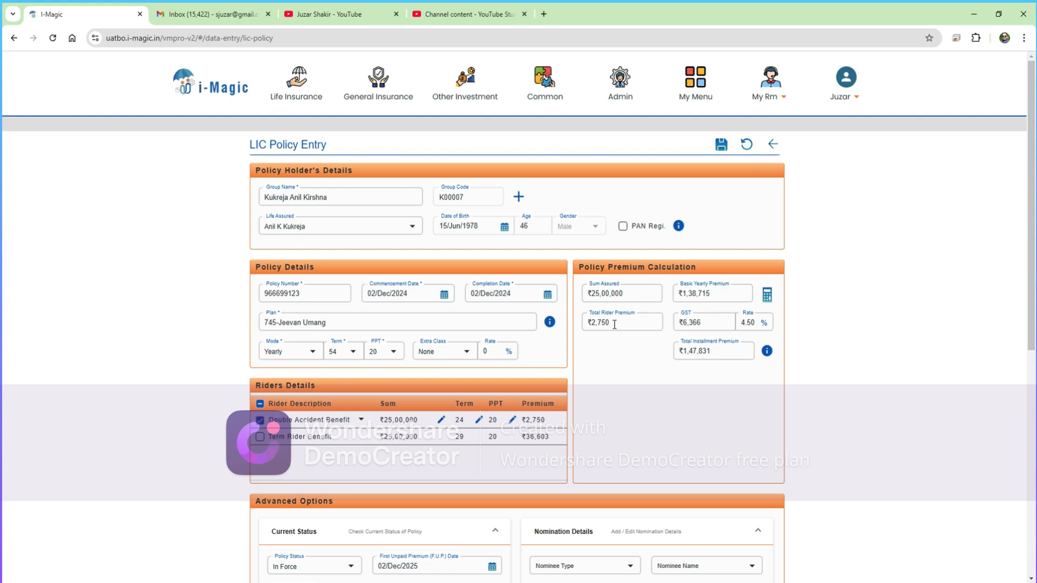
click(337, 425)
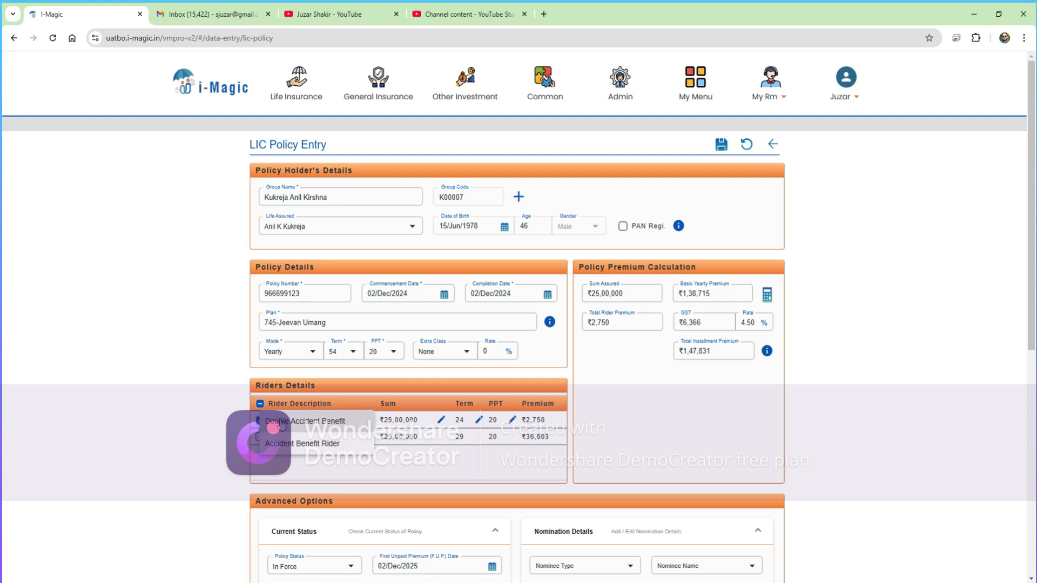
click(296, 449)
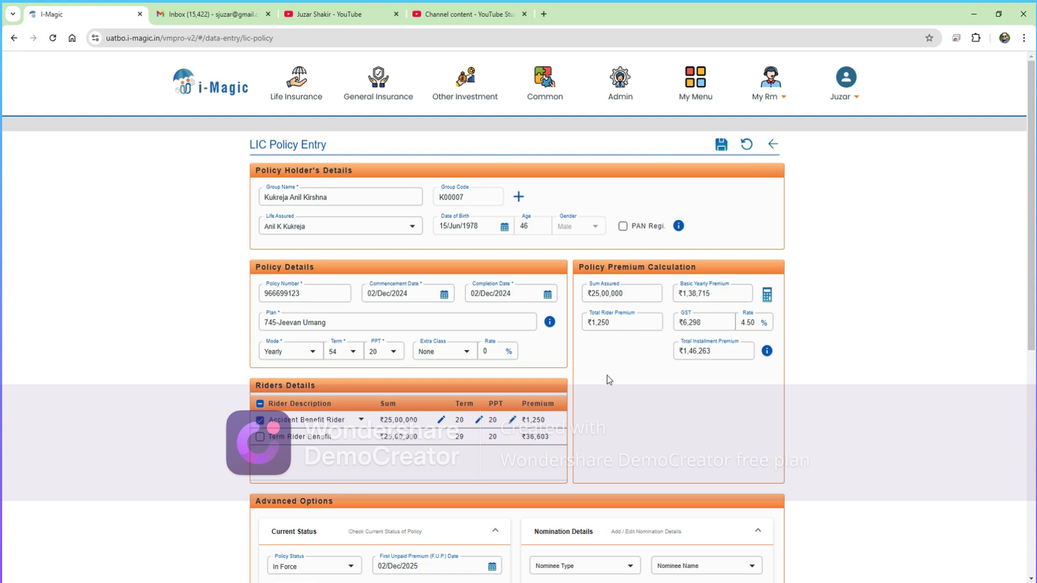
click(361, 420)
click(295, 397)
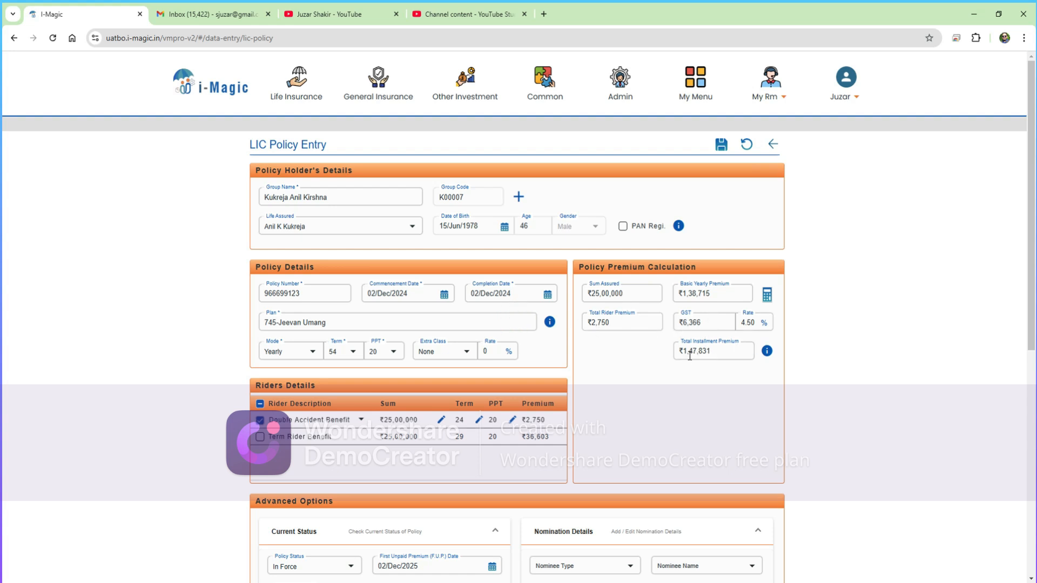
mouse_move(767, 354)
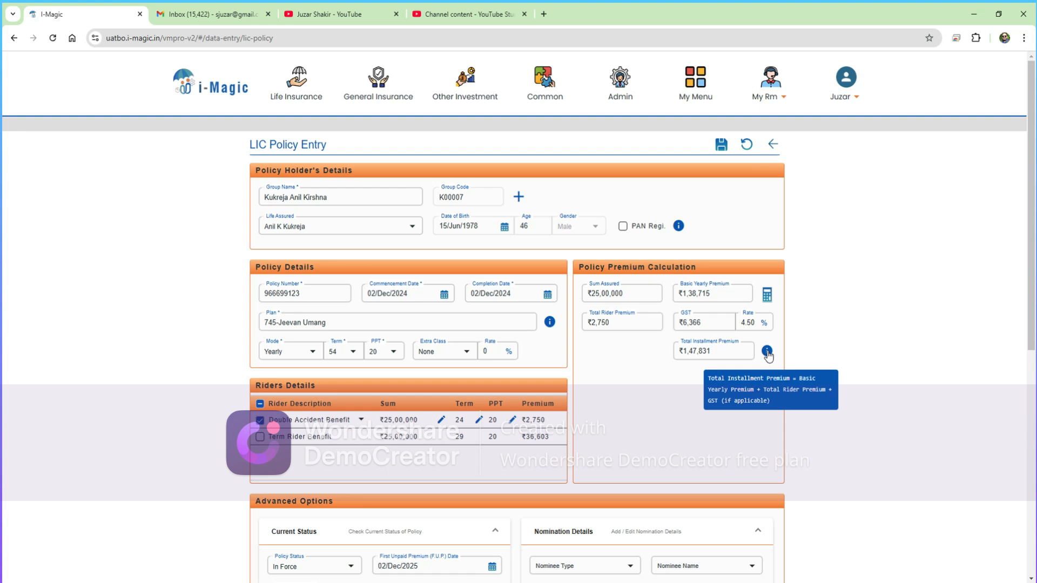
scroll(639, 378, down, 3)
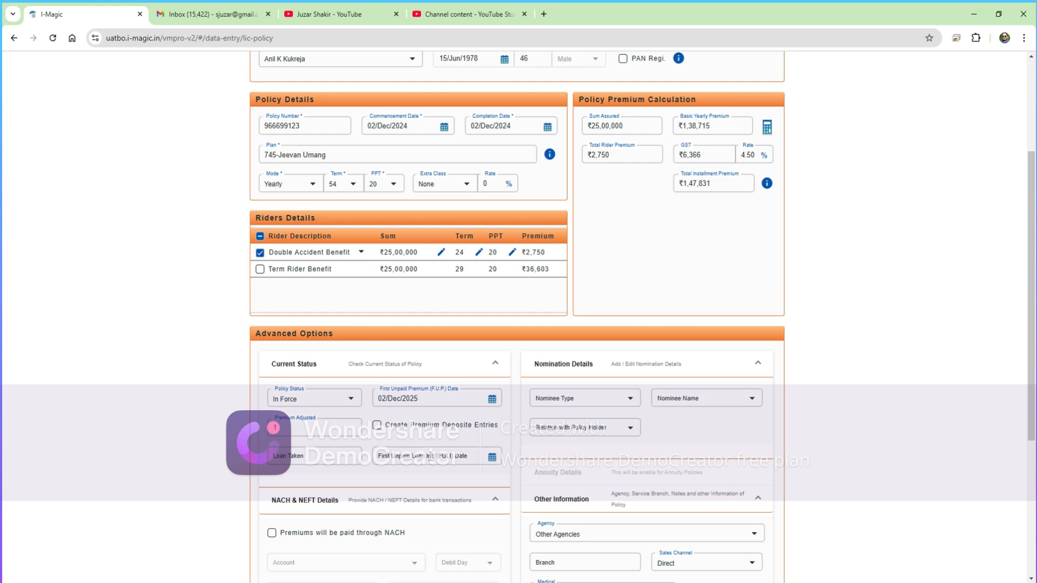
- Enable NEFT details using the policyholder's ICICI Bank savings account
scroll(430, 455, down, 2)
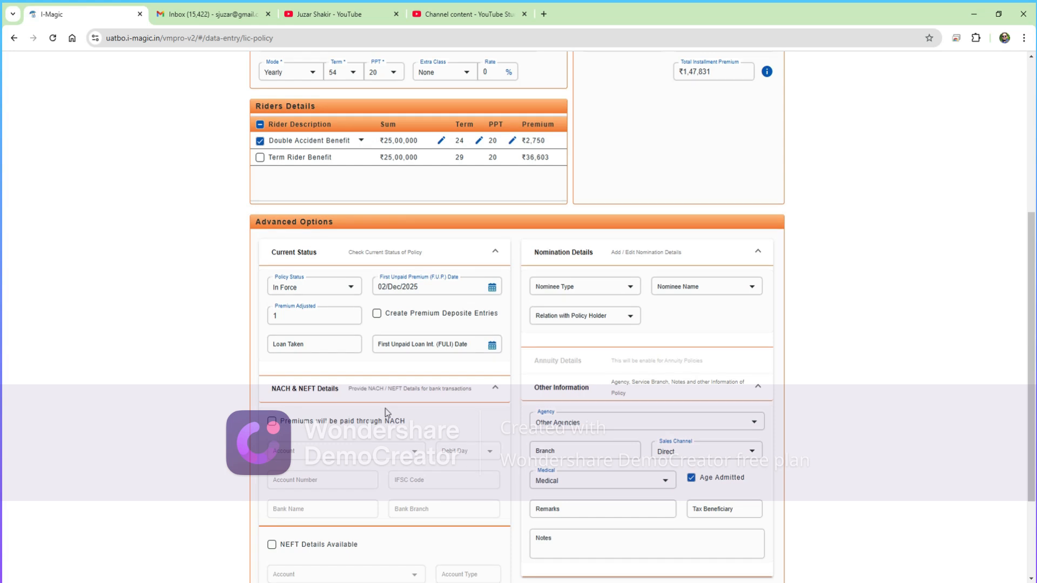
scroll(390, 406, down, 1)
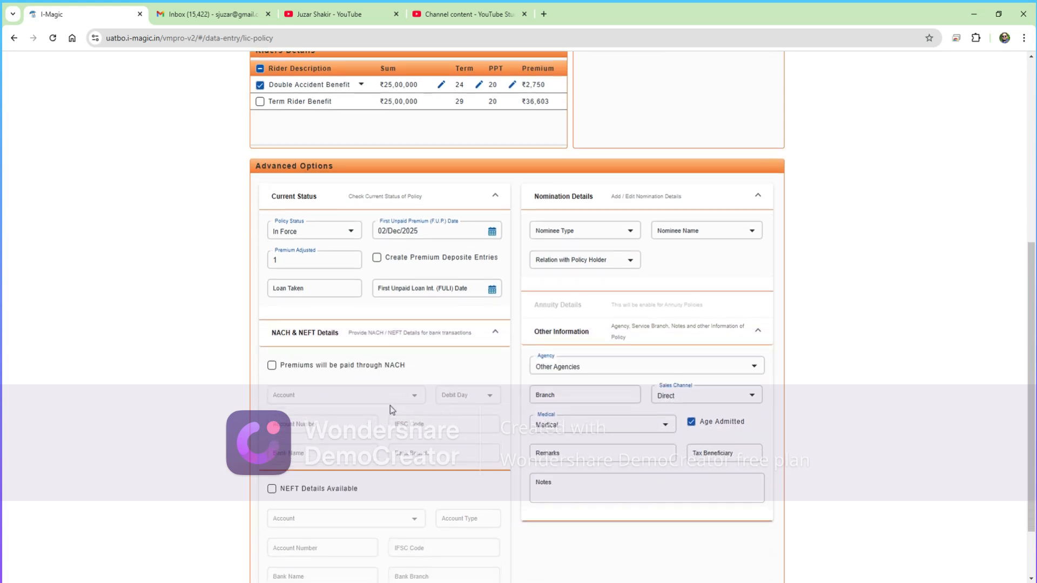
scroll(390, 406, down, 1)
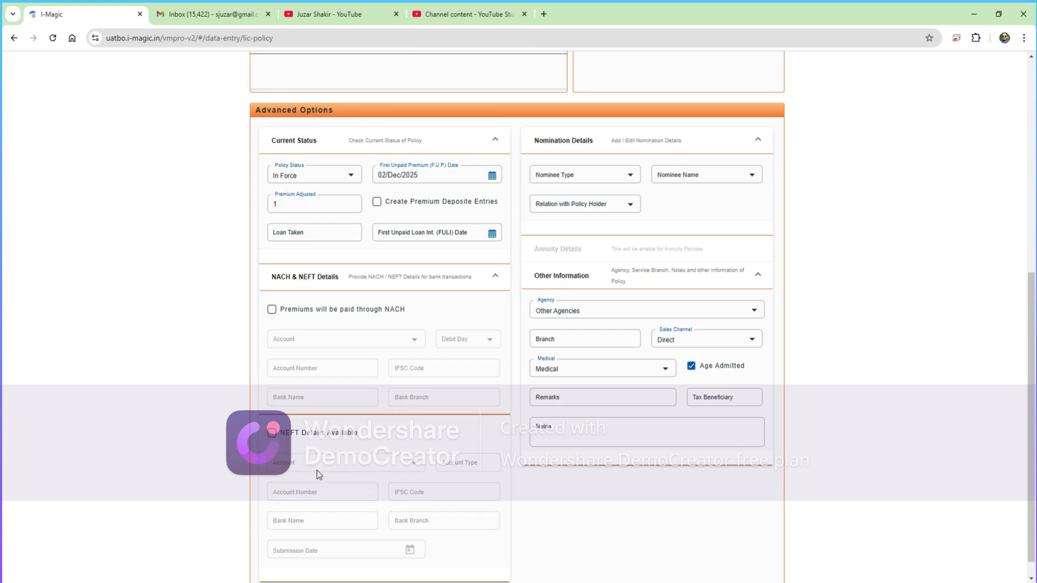
click(271, 432)
click(358, 469)
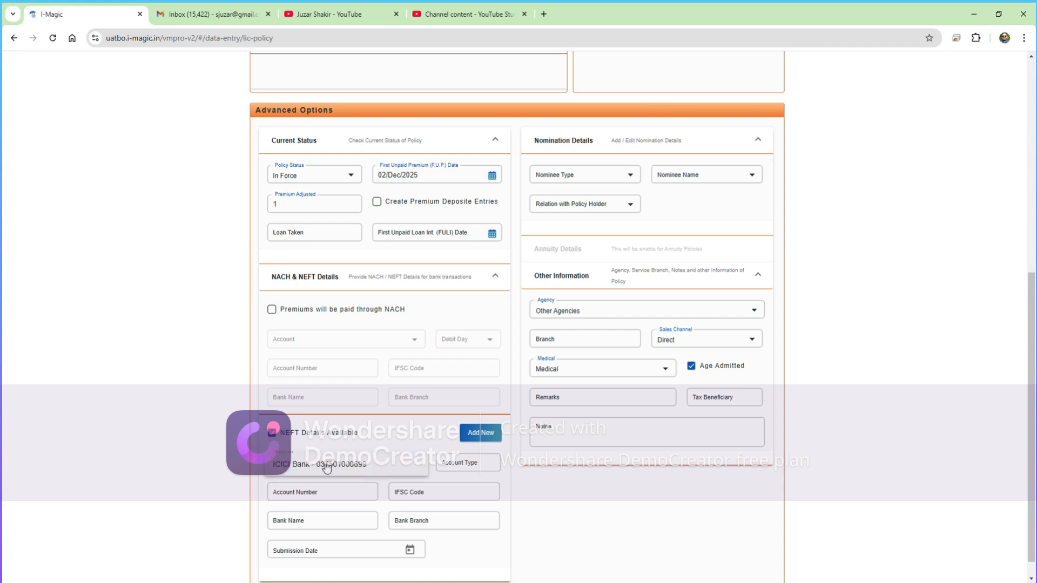
click(326, 468)
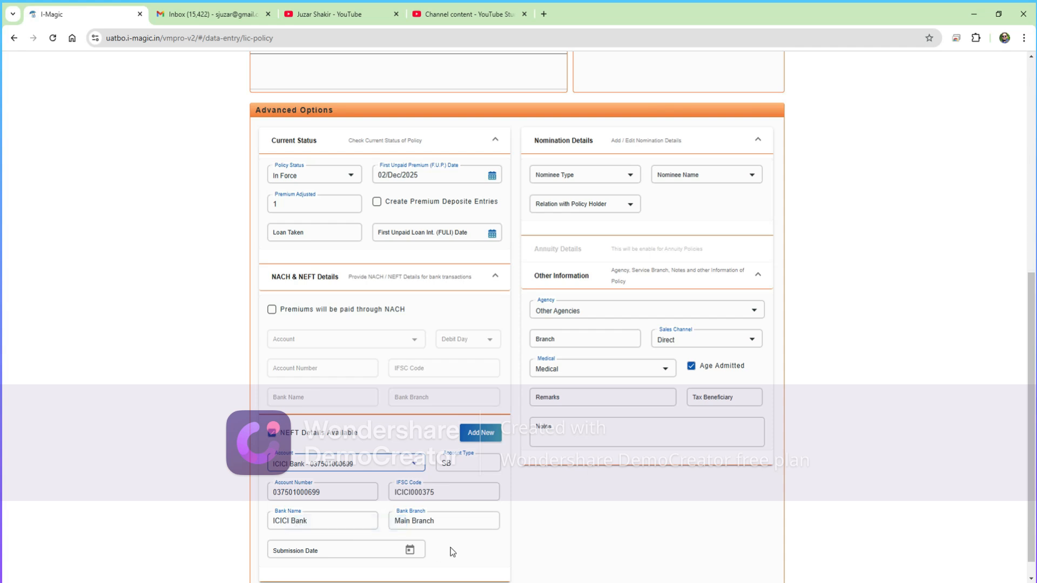
- Set the NEFT submission date to 02/Dec/2024
scroll(452, 552, down, 1)
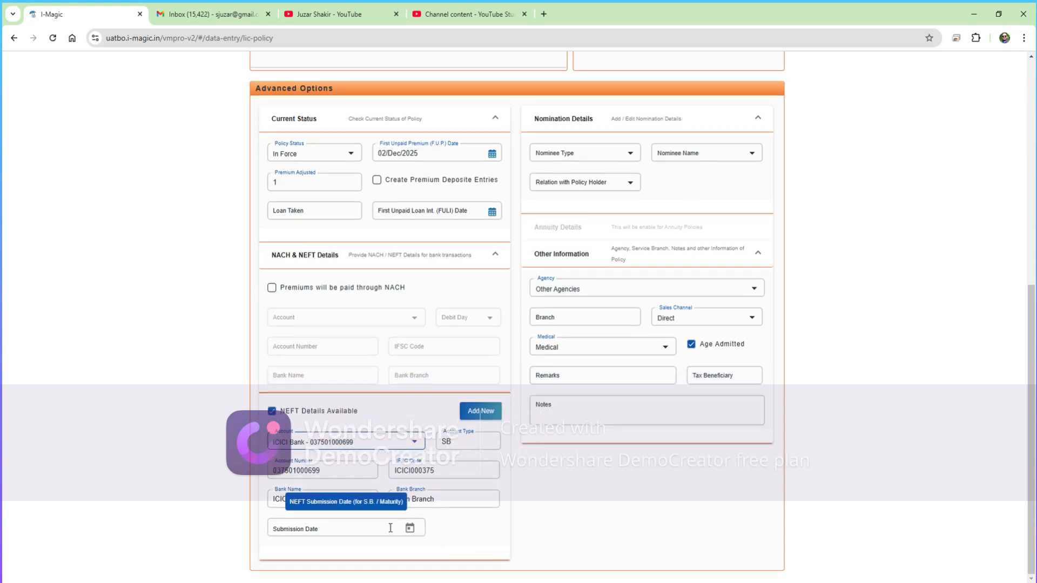
click(410, 528)
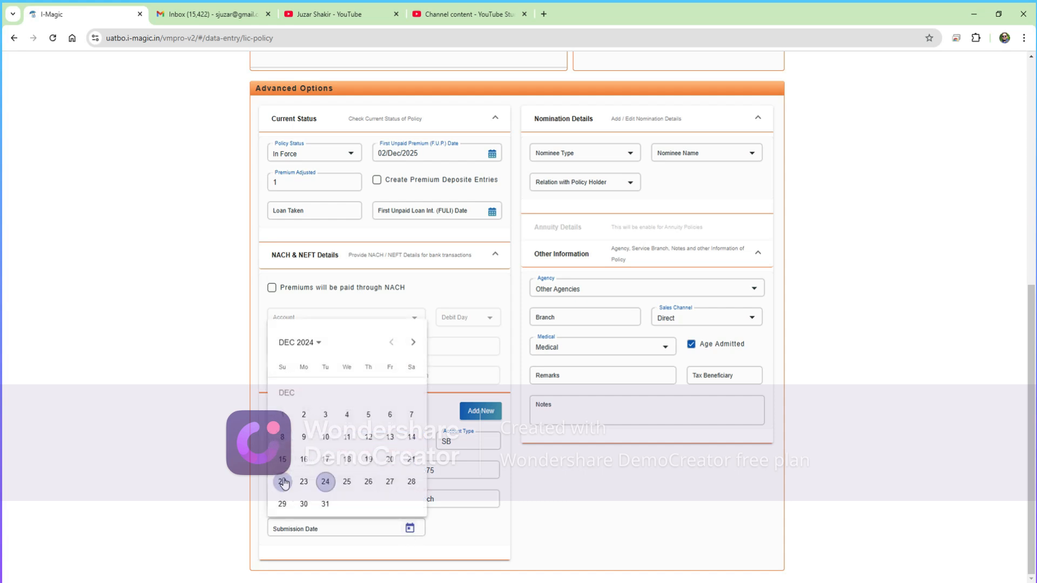
click(307, 417)
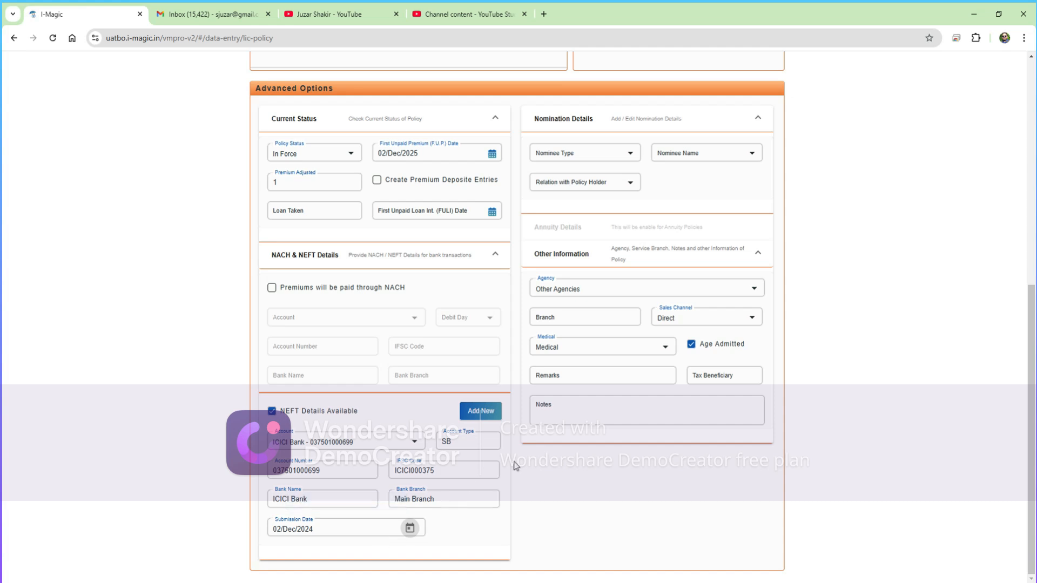
- Collapse and re-expand Nomination Details, then list the Nominee Type options
scroll(513, 464, up, 3)
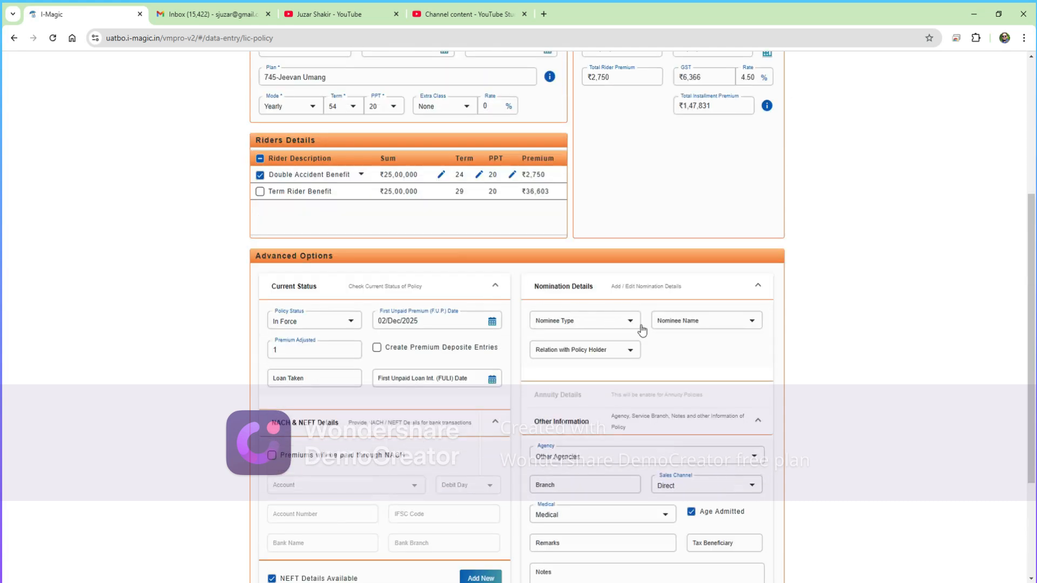
click(654, 291)
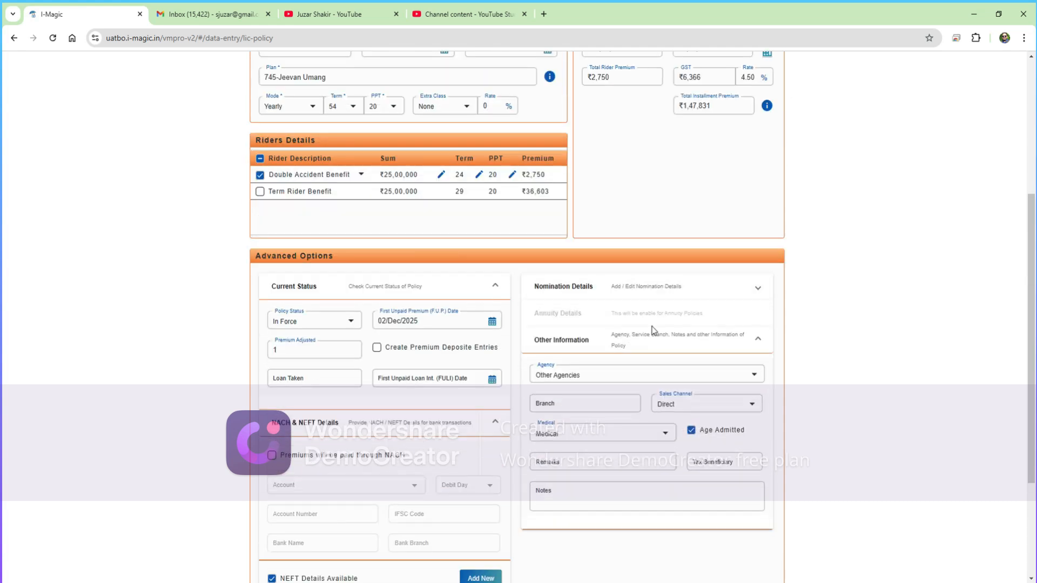
click(650, 289)
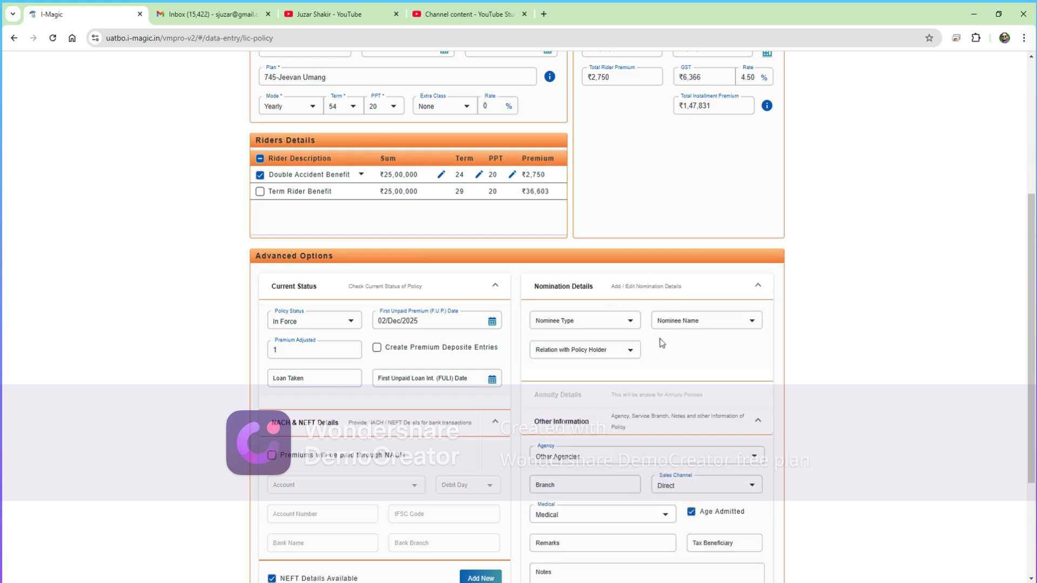
click(614, 326)
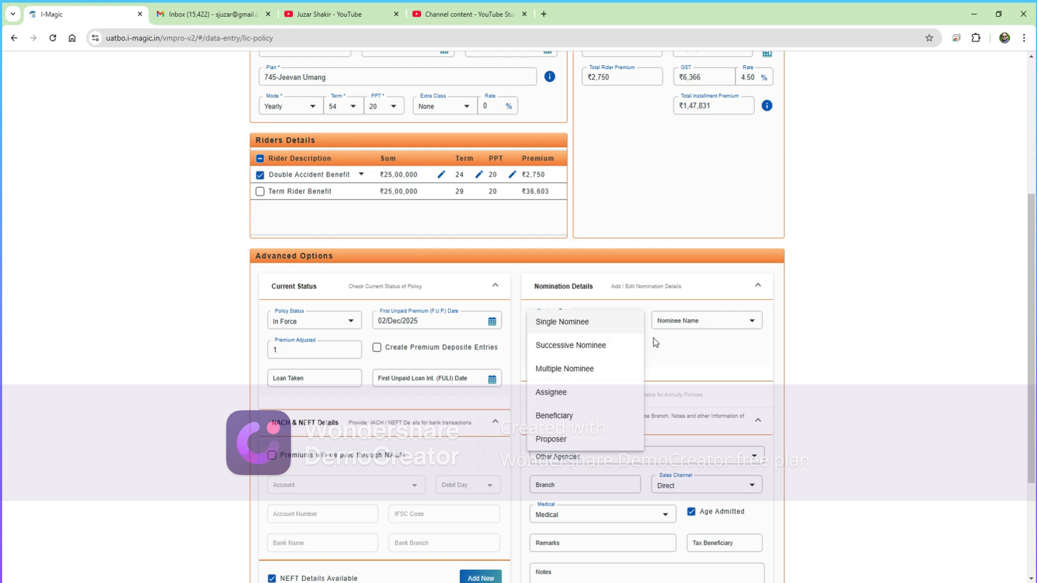
- Set Nominee Type to Single Nominee, name the spouse as nominee, with relation Spouse
click(559, 326)
click(708, 322)
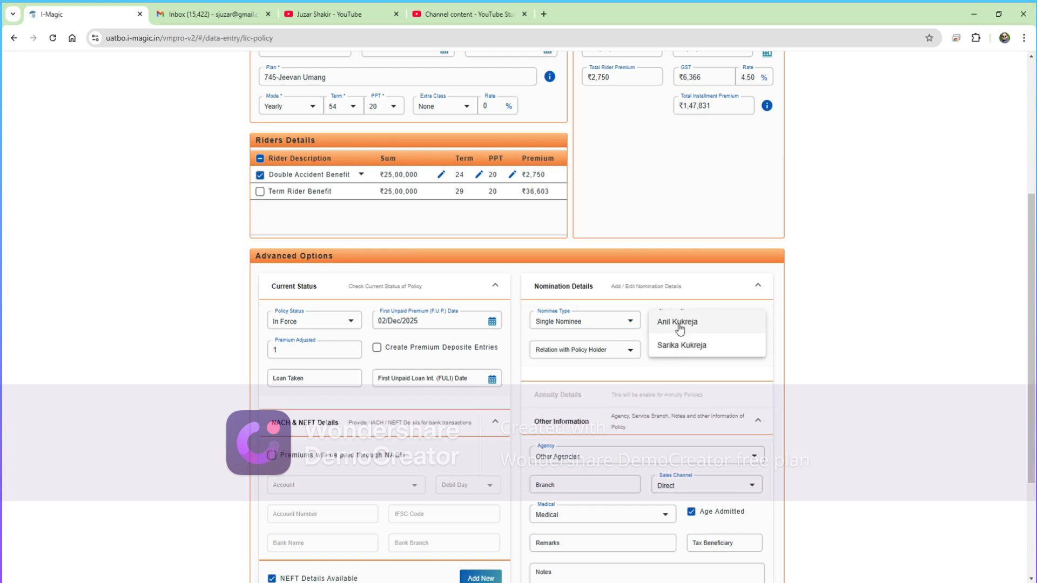
click(676, 352)
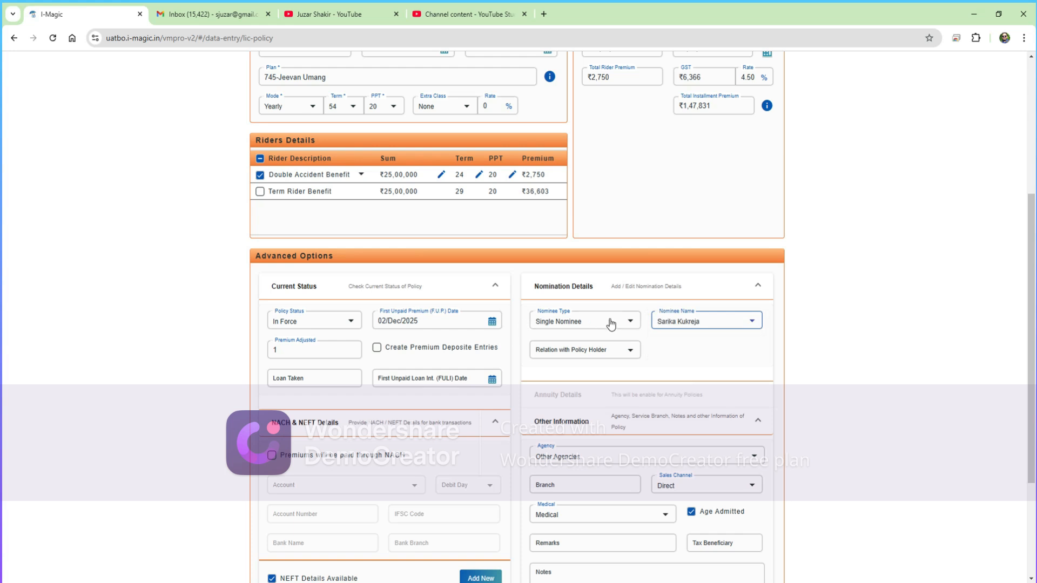
click(551, 354)
click(551, 355)
scroll(652, 361, down, 1)
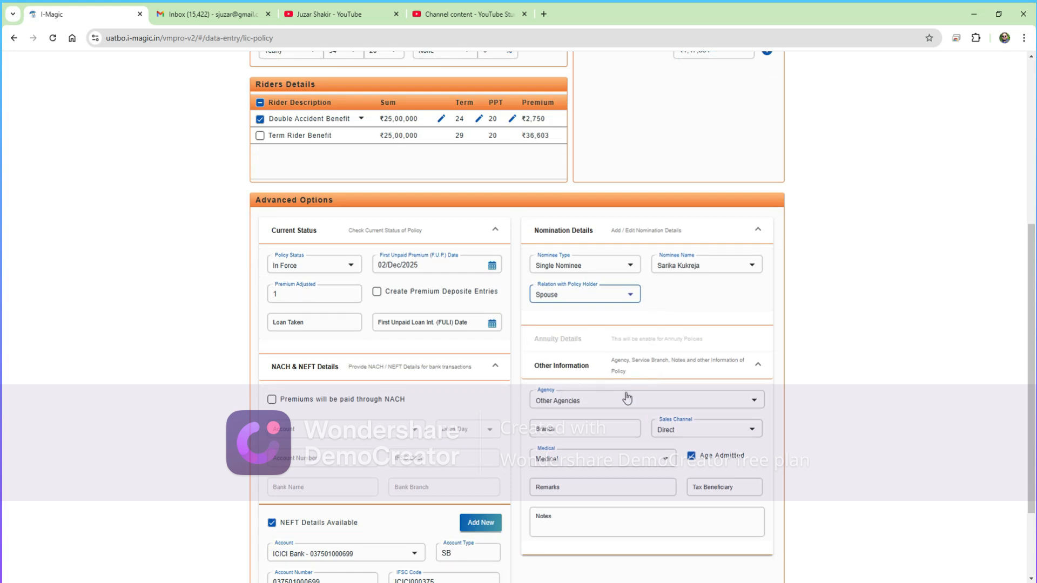
scroll(659, 398, down, 2)
- Set the Agency to the individual agent, toggling briefly to Other Agencies and back
click(574, 290)
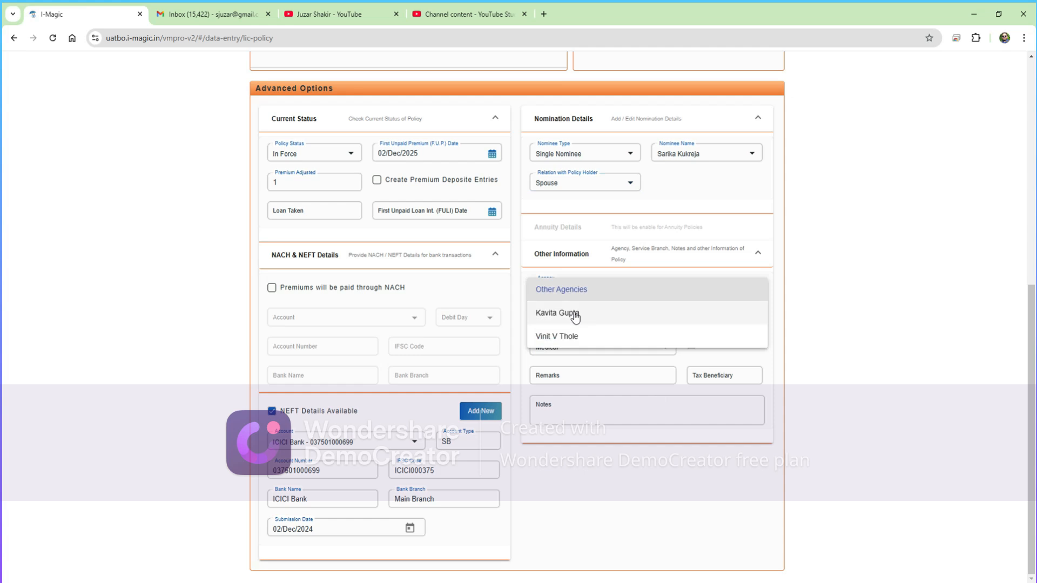
click(575, 316)
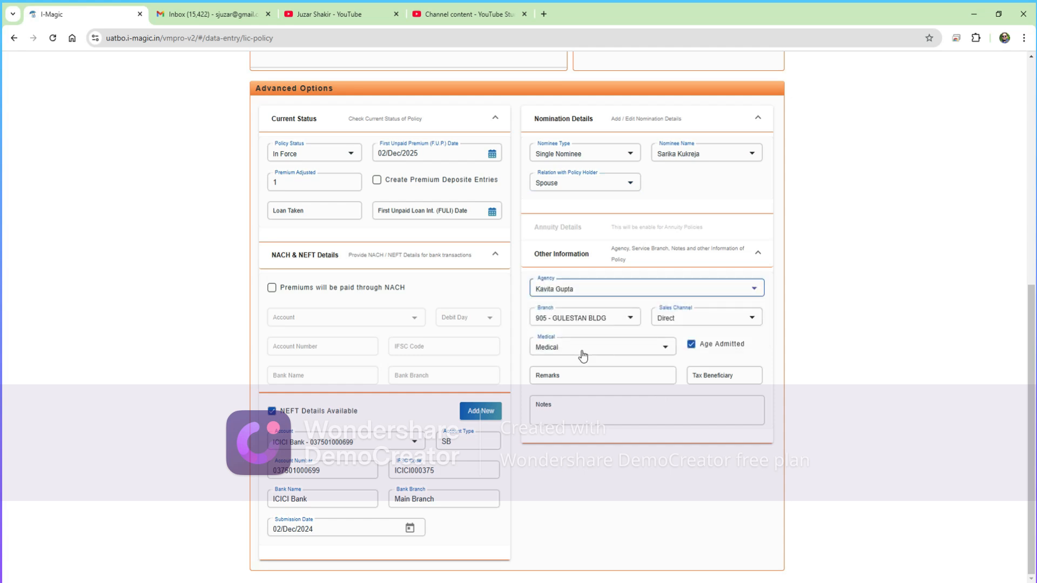
click(594, 294)
click(609, 269)
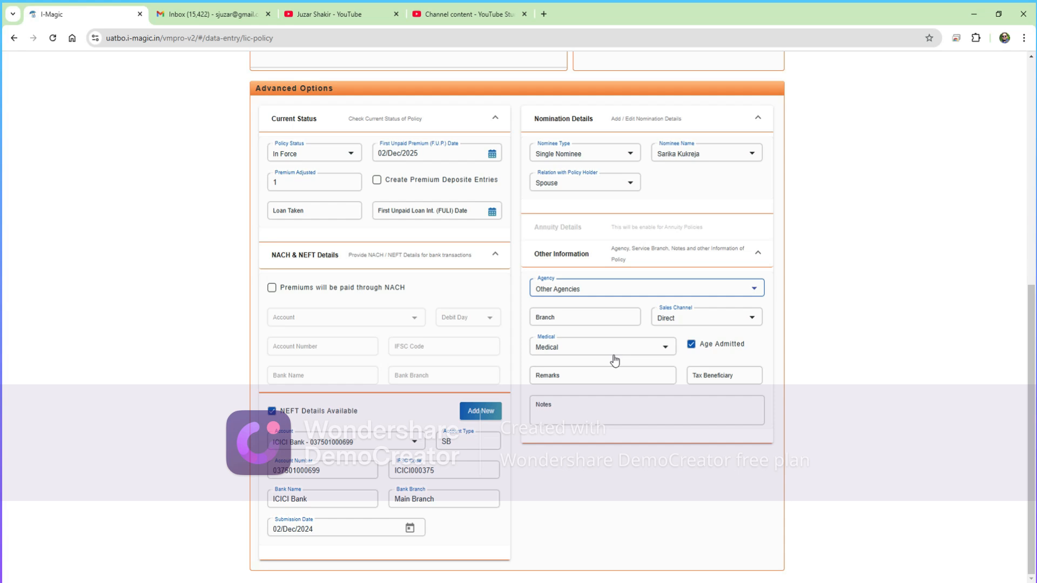
click(600, 315)
click(600, 289)
click(589, 310)
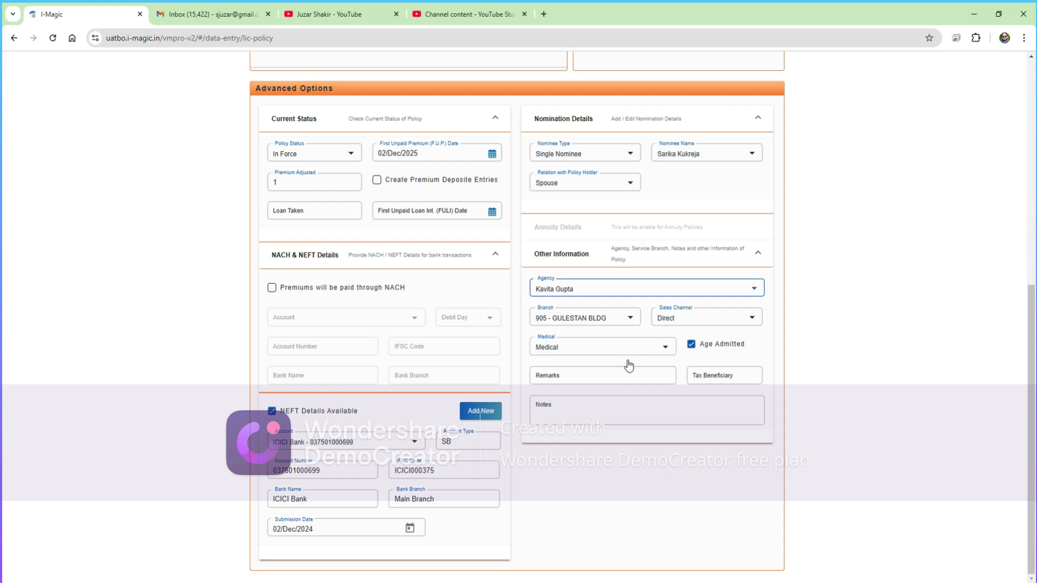
click(567, 373)
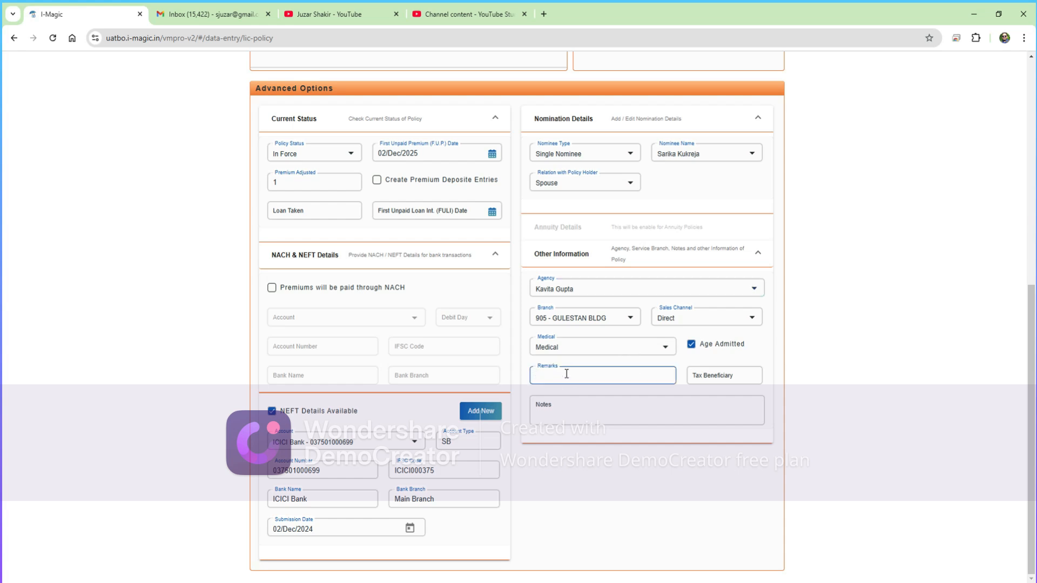
click(705, 375)
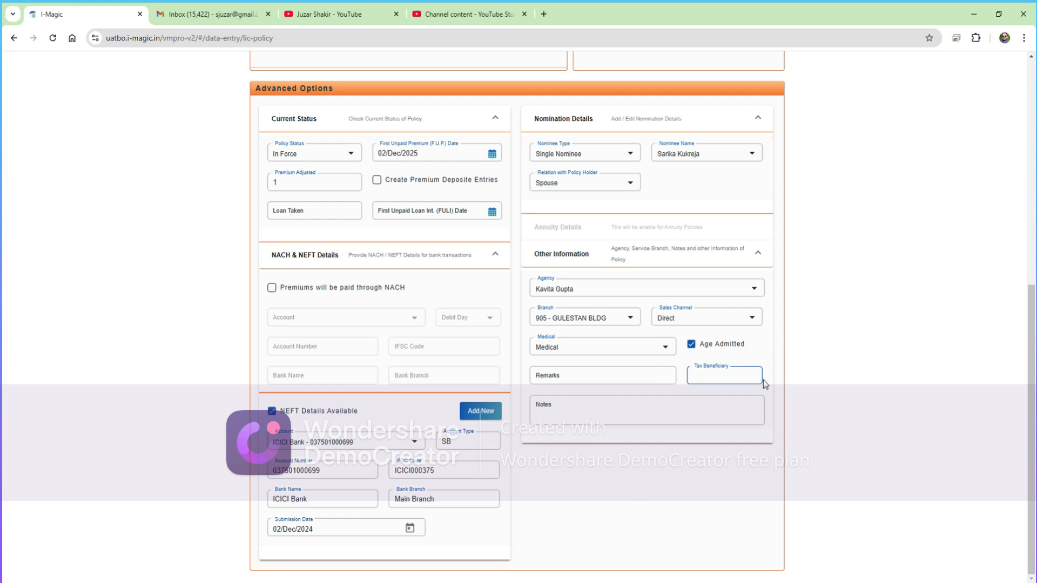
click(616, 406)
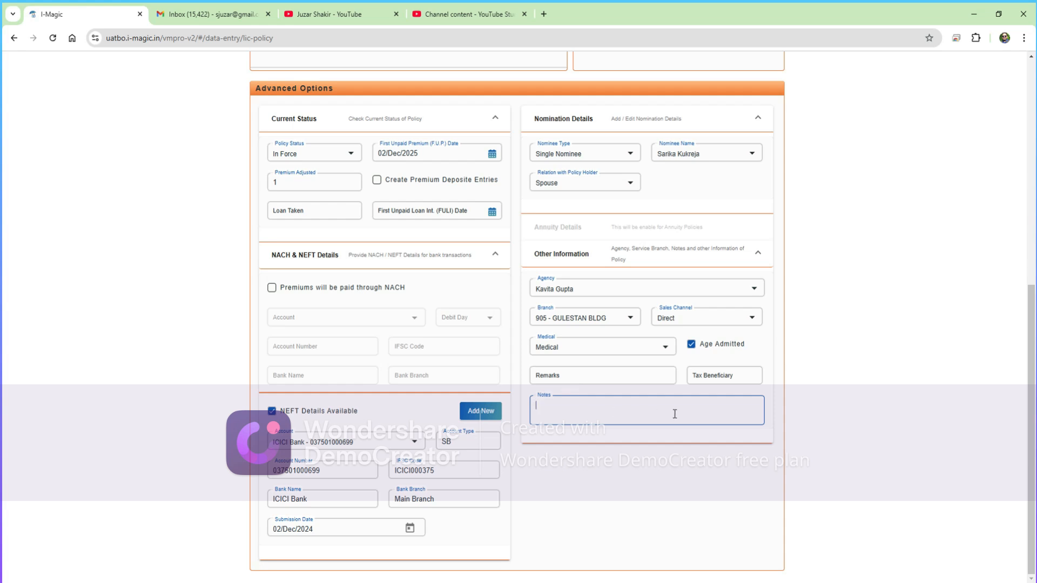
scroll(674, 414, up, 8)
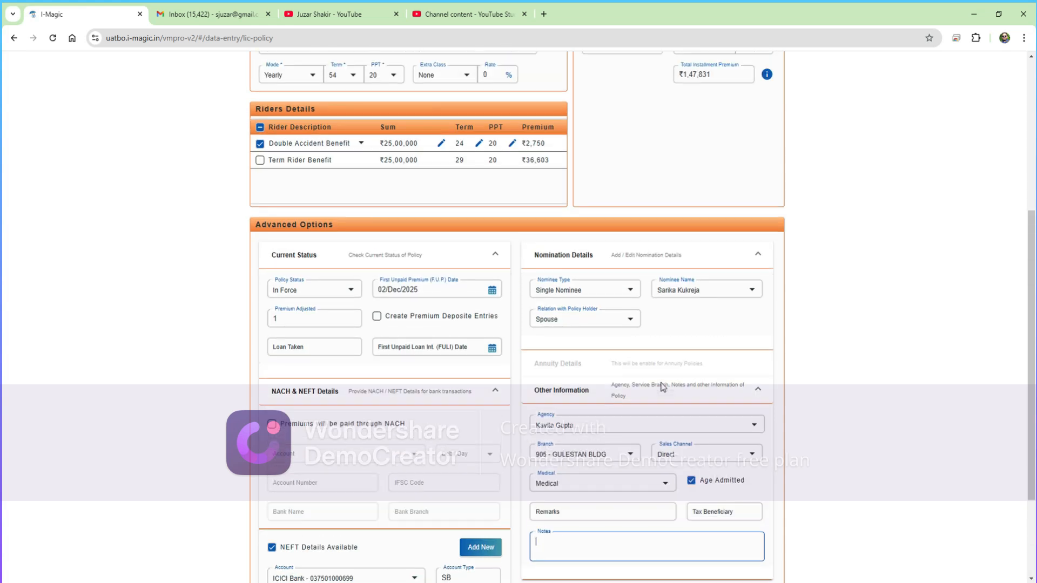
scroll(659, 378, up, 1)
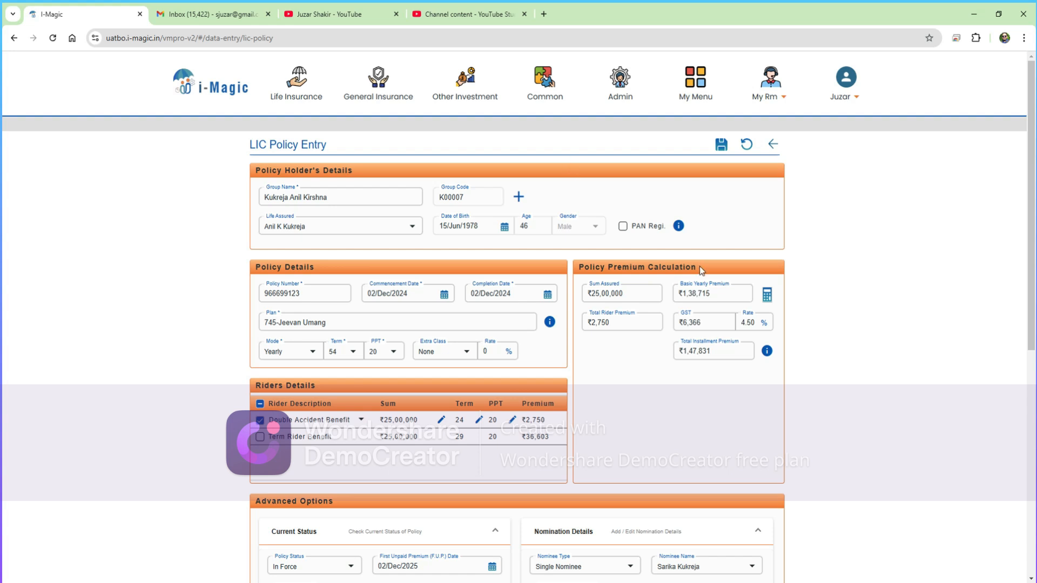
- Save the Jeevan Umang policy and confirm the 'Policy Added Successfully' message
scroll(708, 269, down, 3)
scroll(710, 264, up, 3)
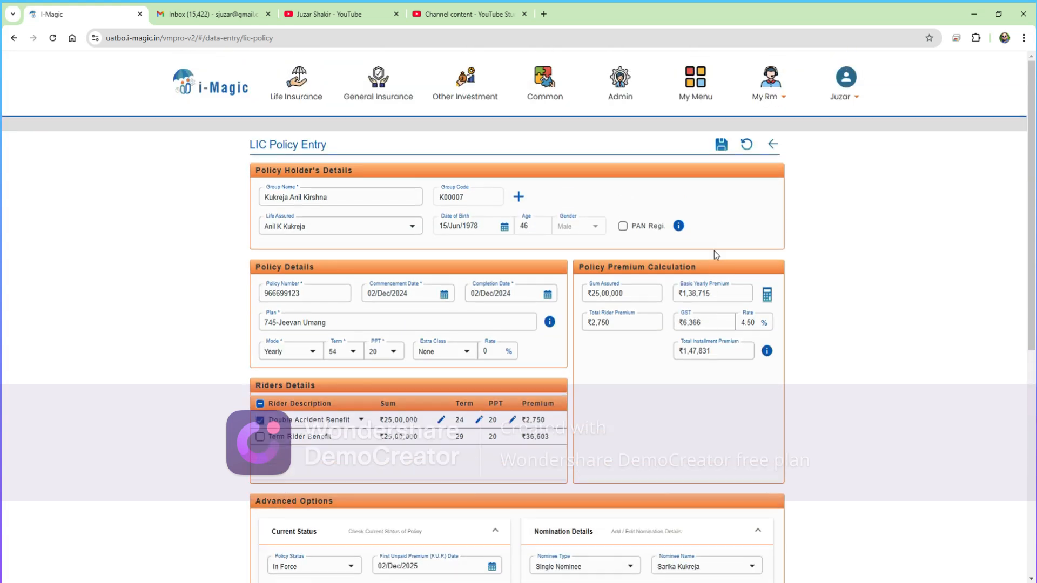
click(723, 145)
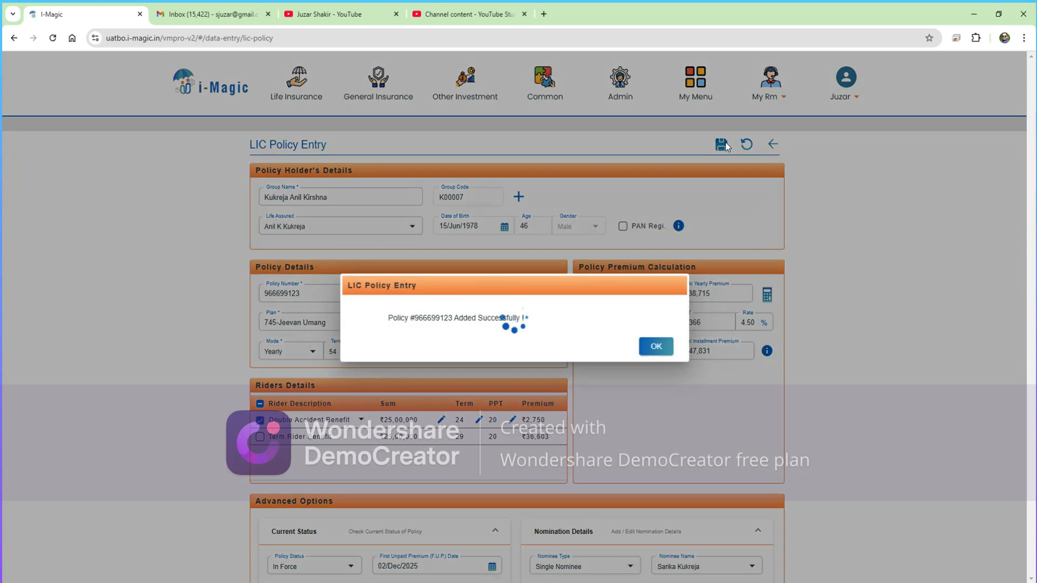
click(656, 347)
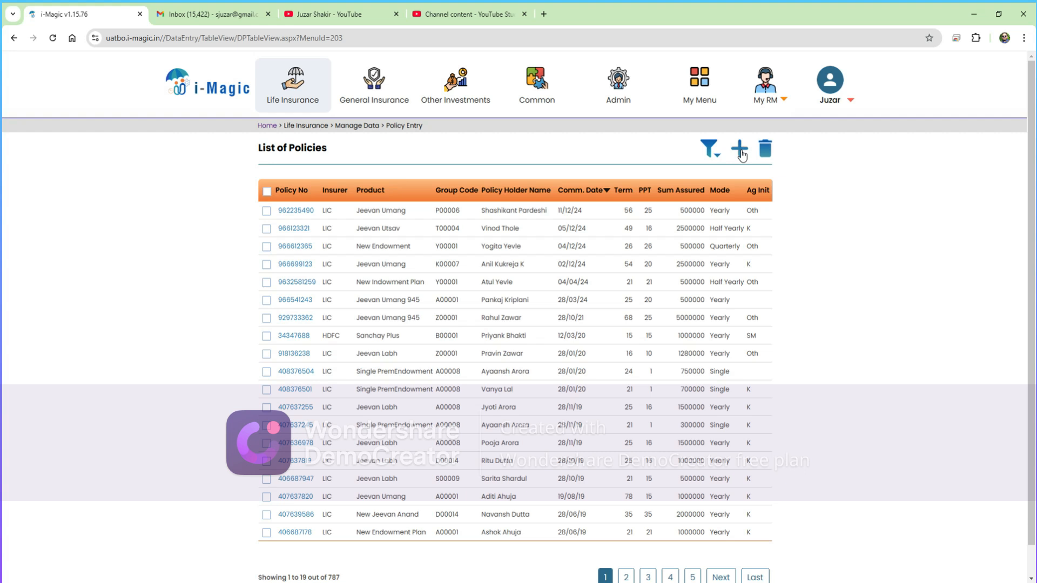
- Open the filter funnel above the List of Policies
click(711, 153)
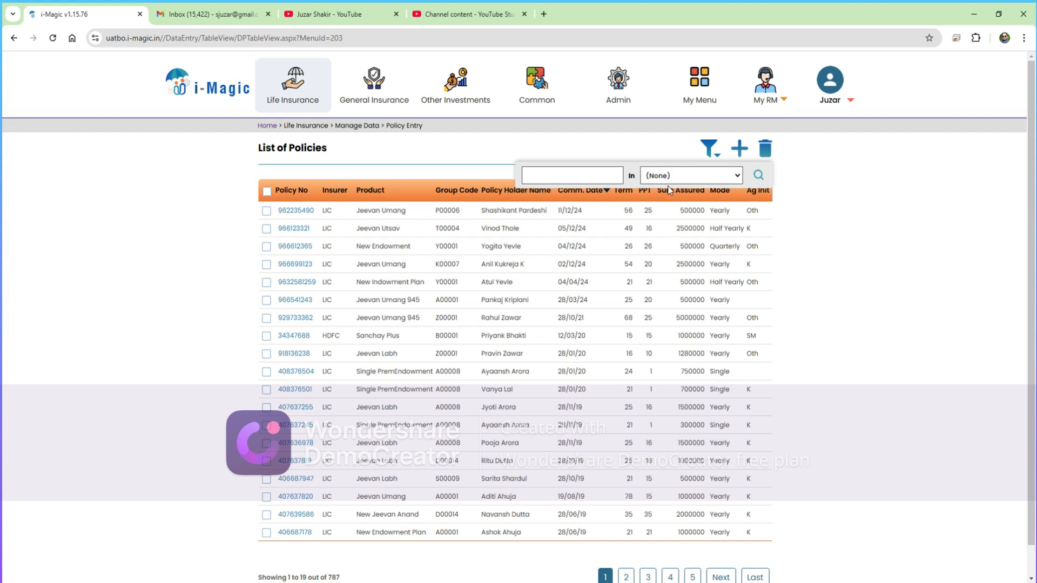
- Search the policy list for the holder's first name within Policy Holder Name
click(571, 174)
click(708, 266)
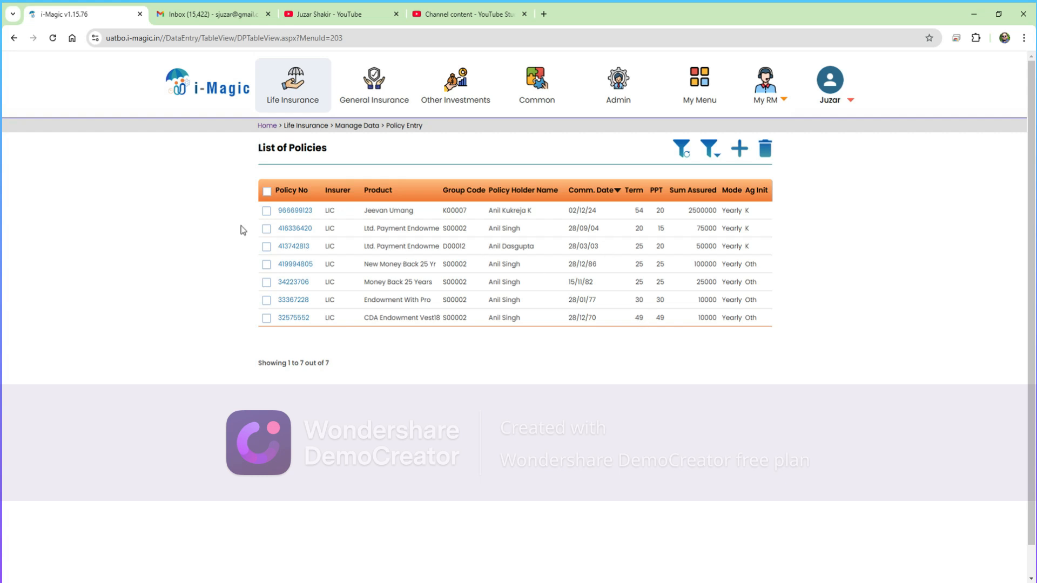
- Reopen the new Jeevan Umang policy and scroll through its saved details and rider
click(295, 212)
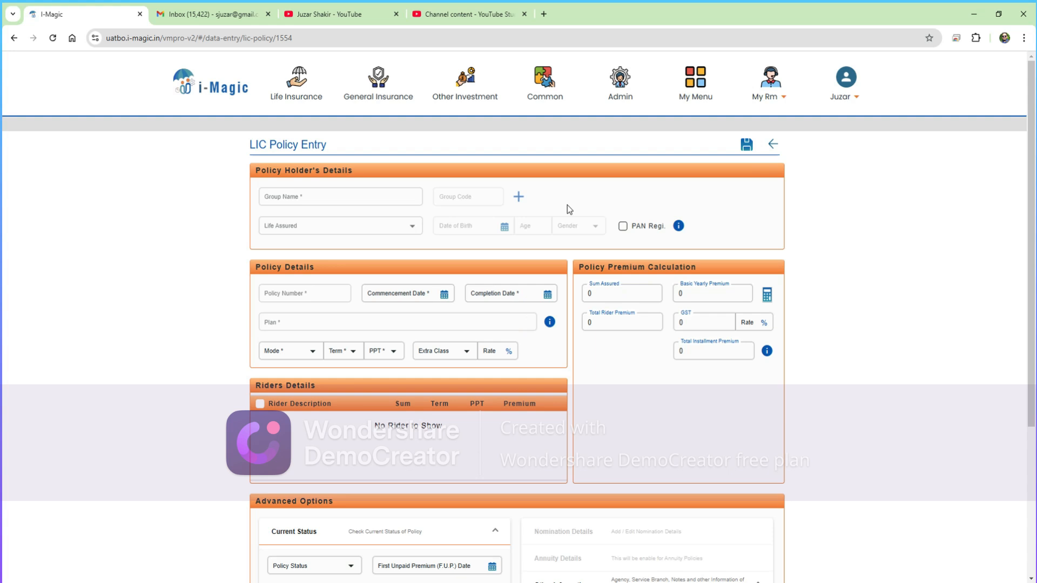
scroll(583, 237, down, 1)
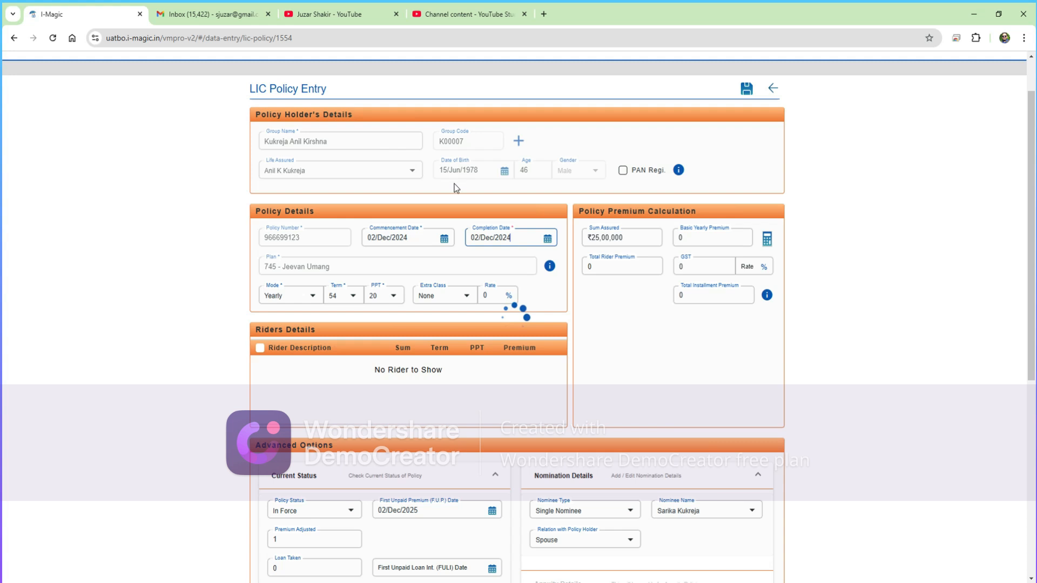
scroll(506, 324, down, 4)
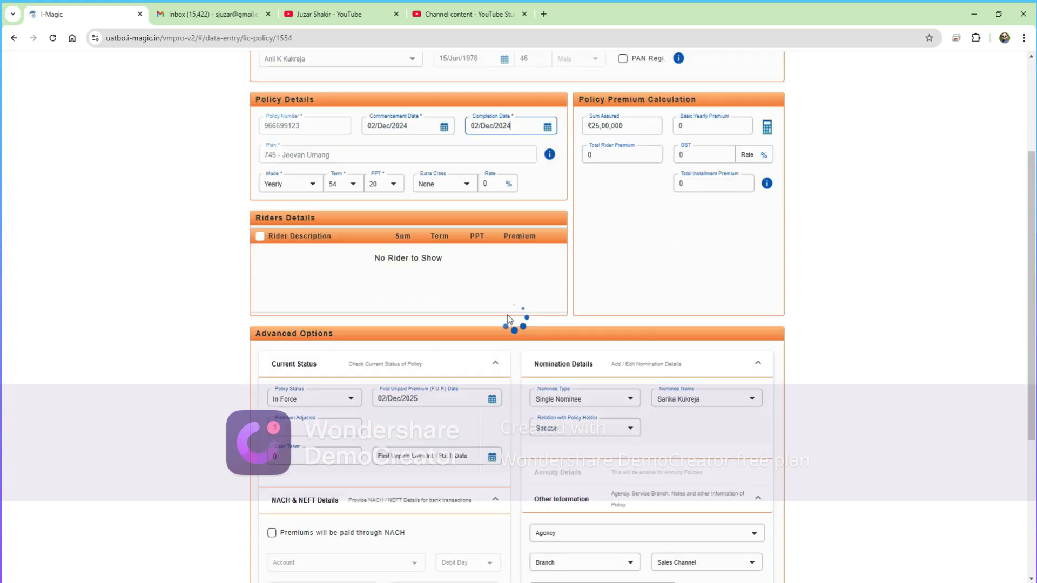
scroll(506, 324, down, 2)
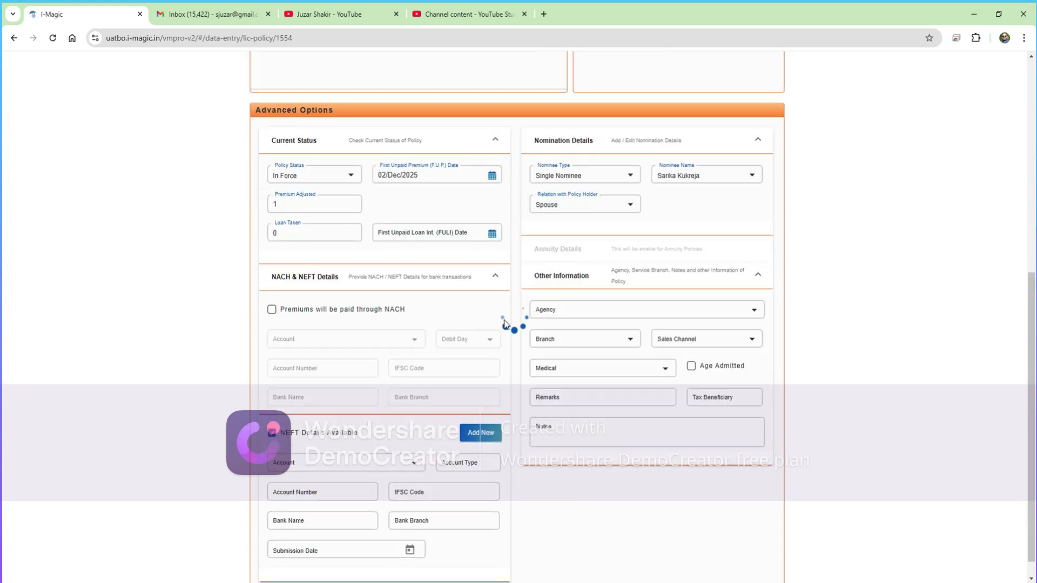
scroll(506, 324, down, 1)
scroll(506, 323, up, 8)
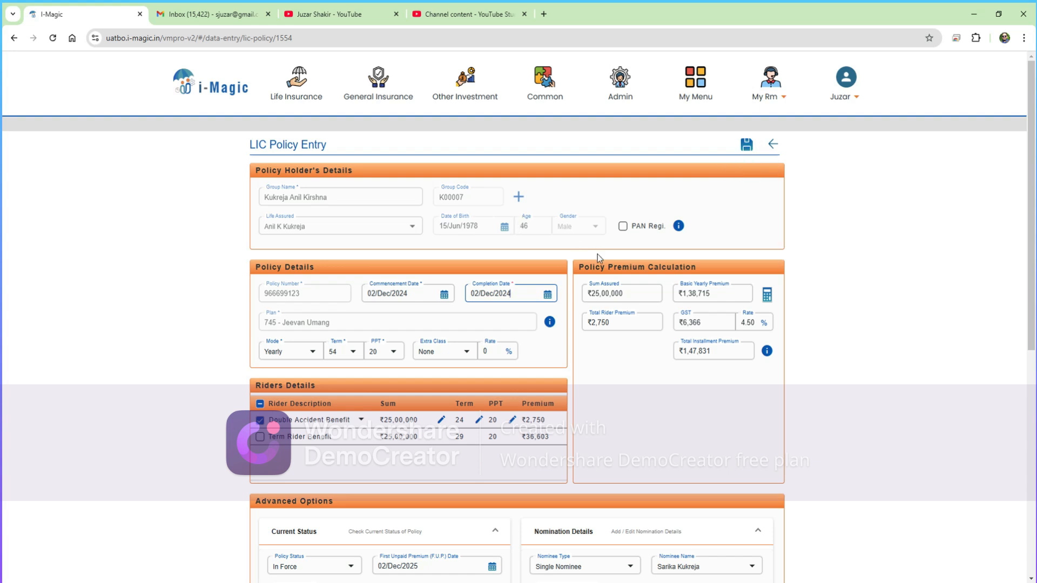
scroll(593, 253, down, 1)
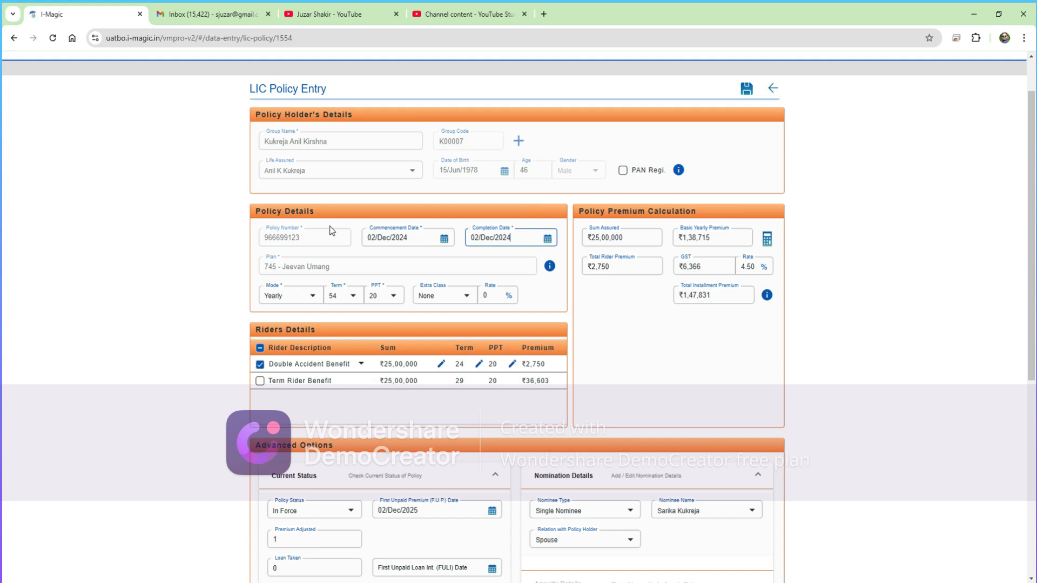
scroll(349, 221, up, 1)
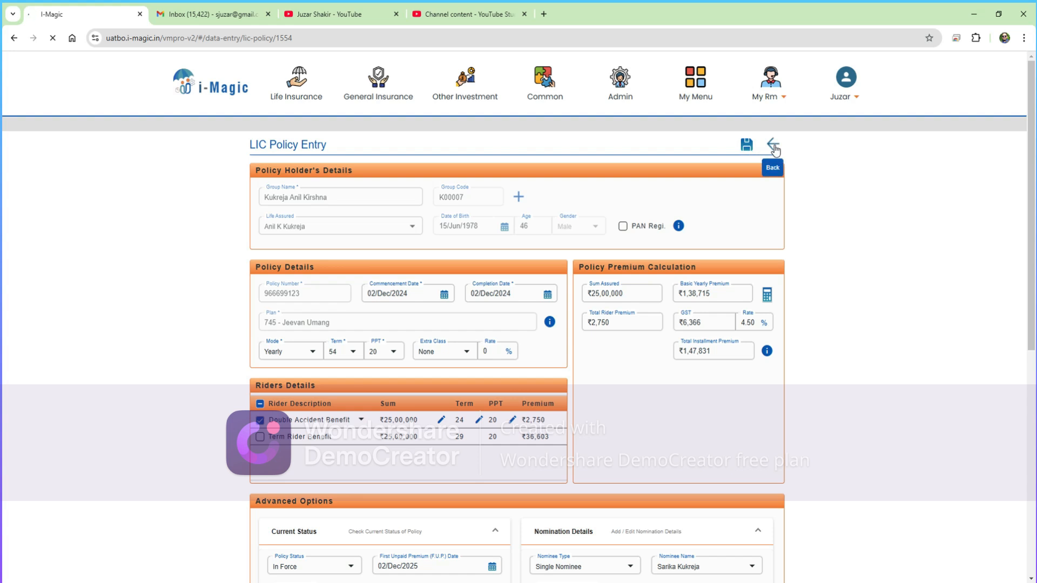
- Go back to the List of Policies and tick the new policy's row
click(300, 91)
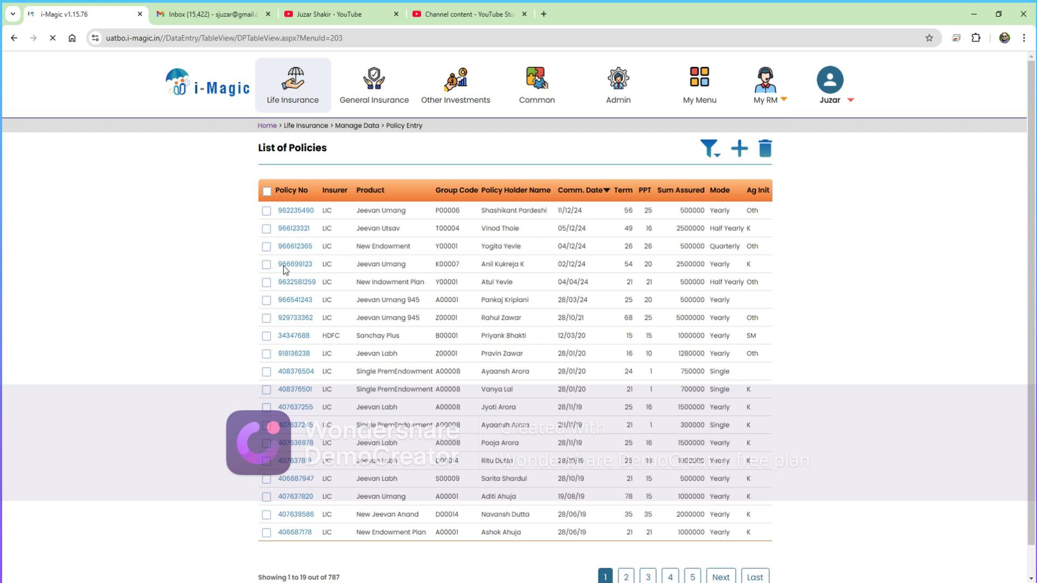
click(266, 266)
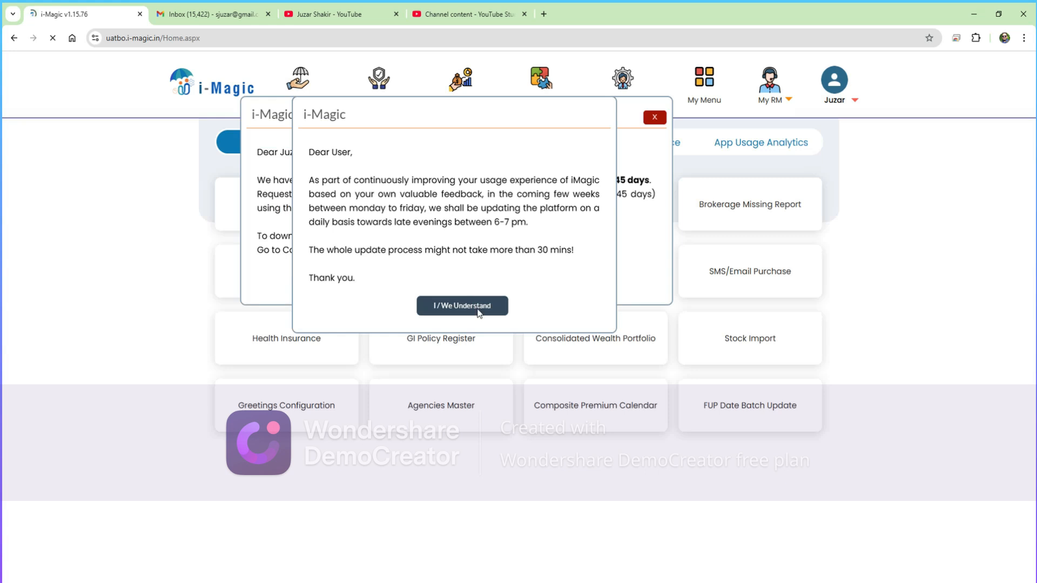
- Dismiss the platform update, Magic Bill trial and alert notices, then open Family History records
click(478, 308)
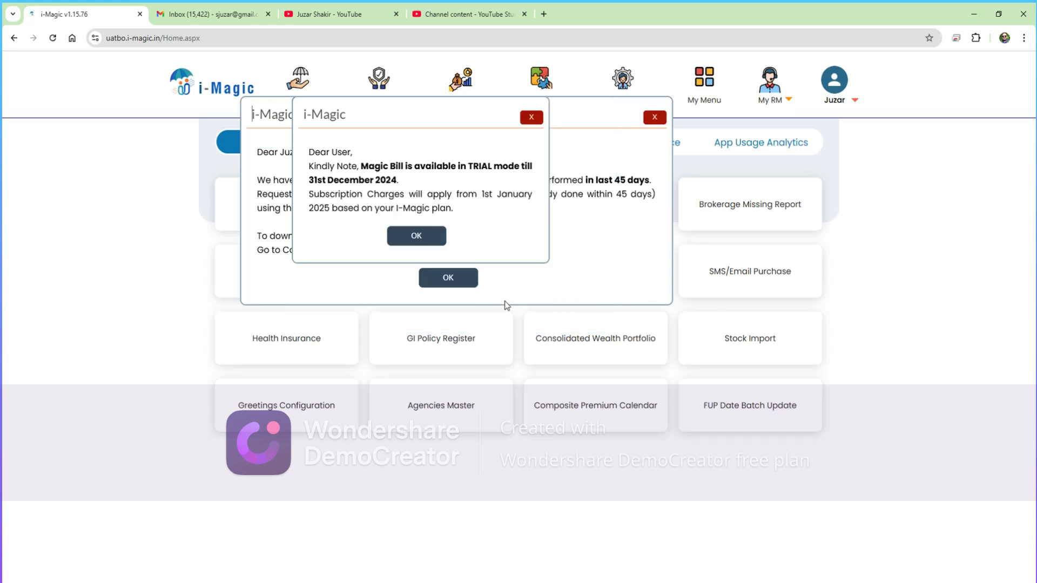
click(420, 236)
click(469, 279)
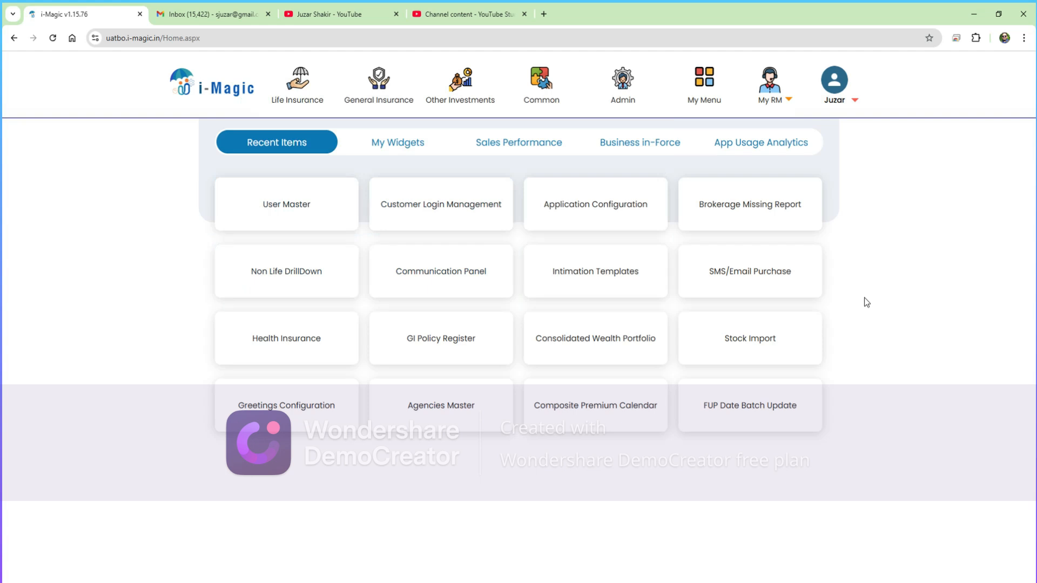
click(304, 85)
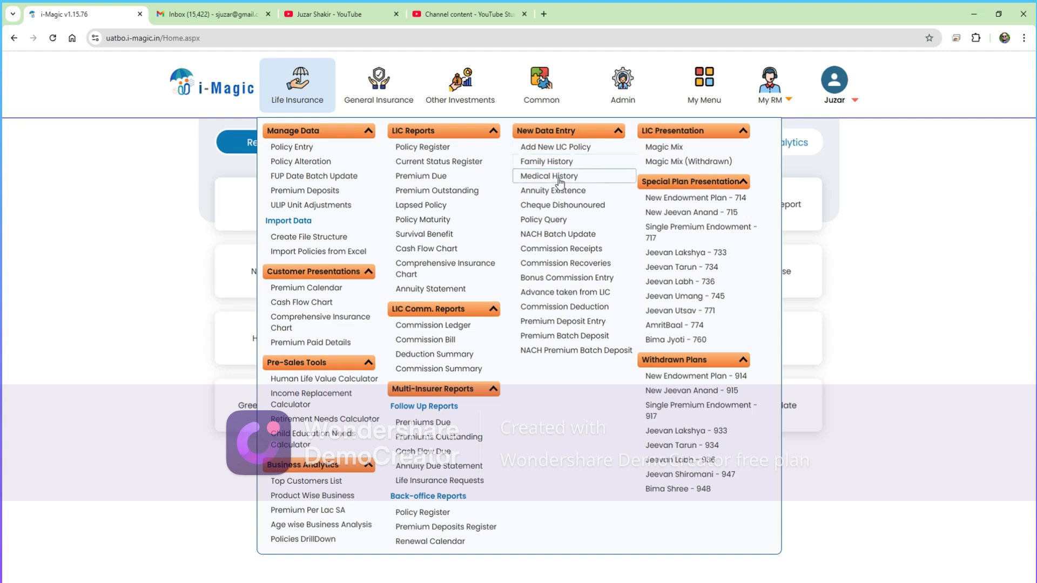
click(544, 162)
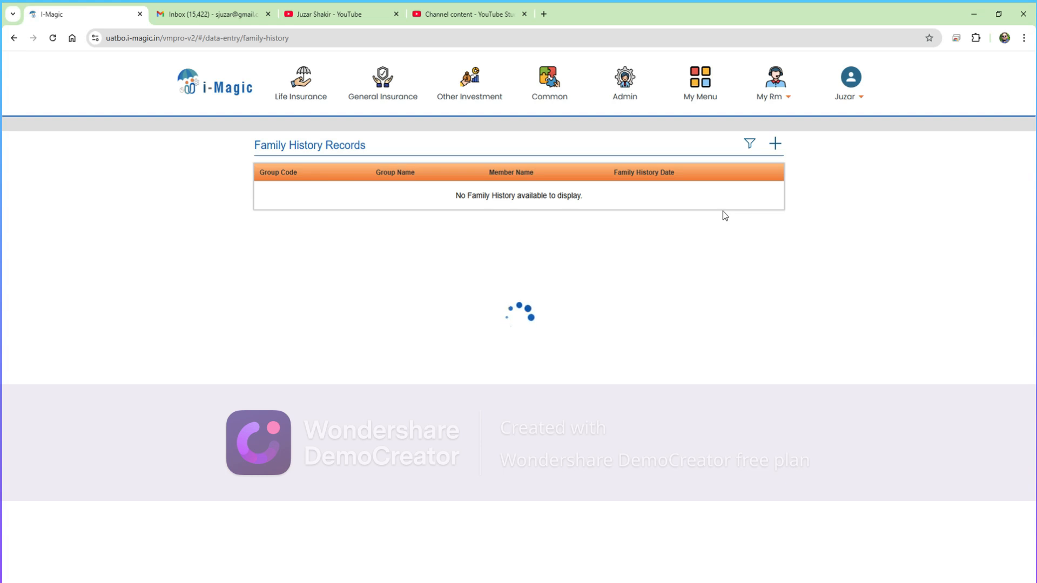
- Add a family history record for the holder's family group: Father, age 46, health Good
click(775, 146)
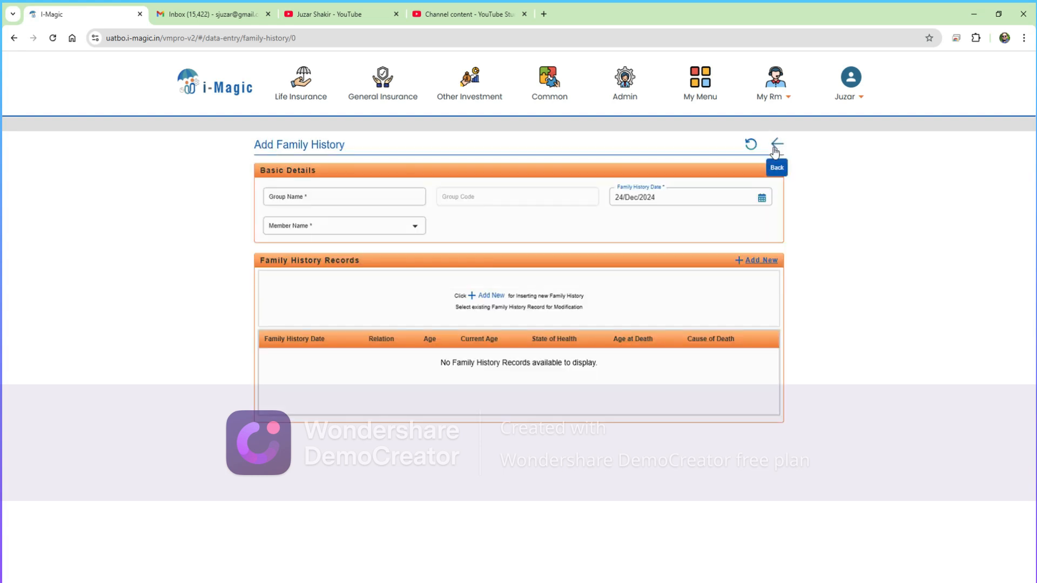
click(323, 198)
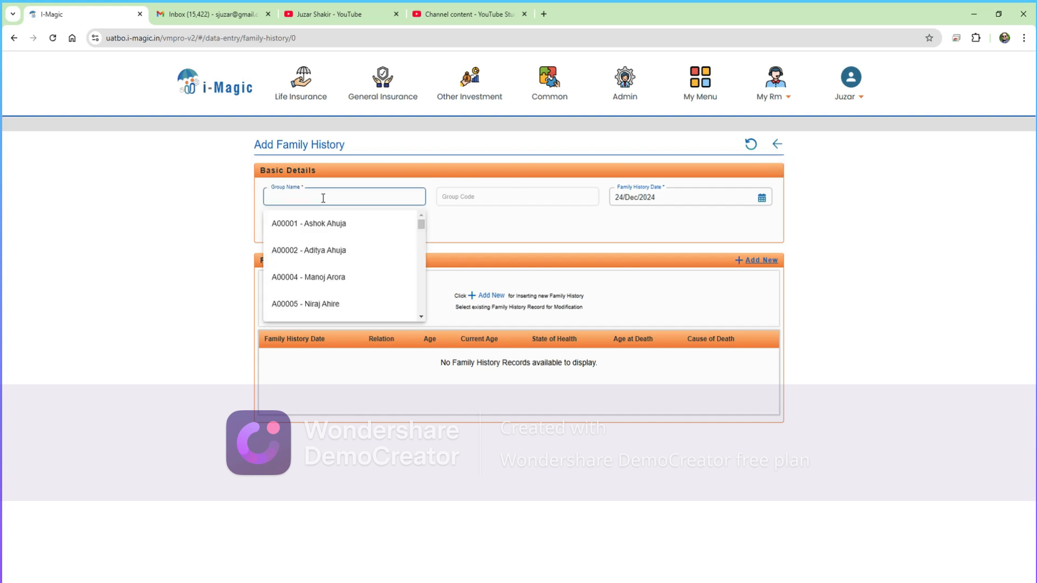
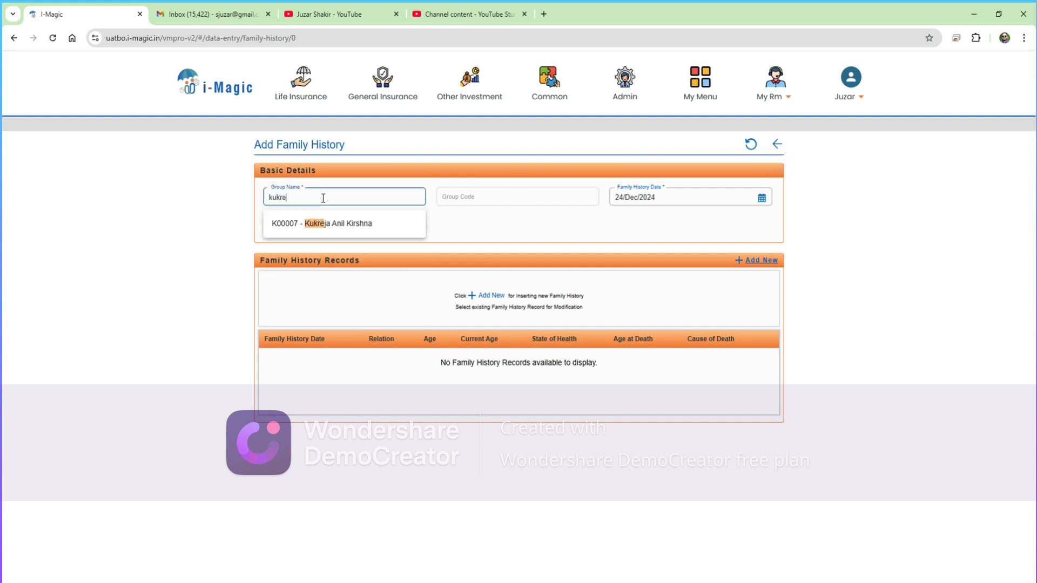
click(360, 227)
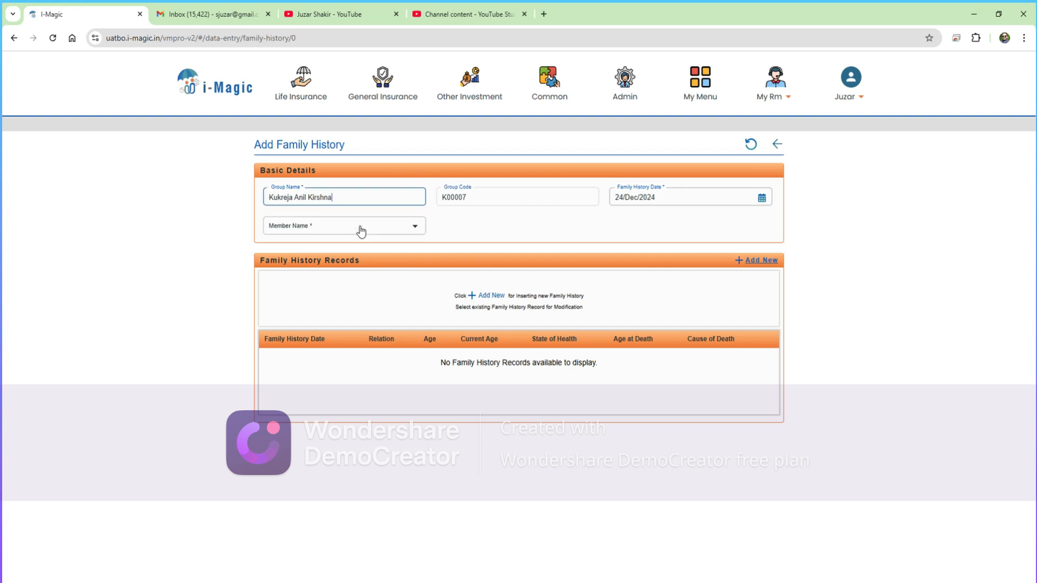
click(320, 229)
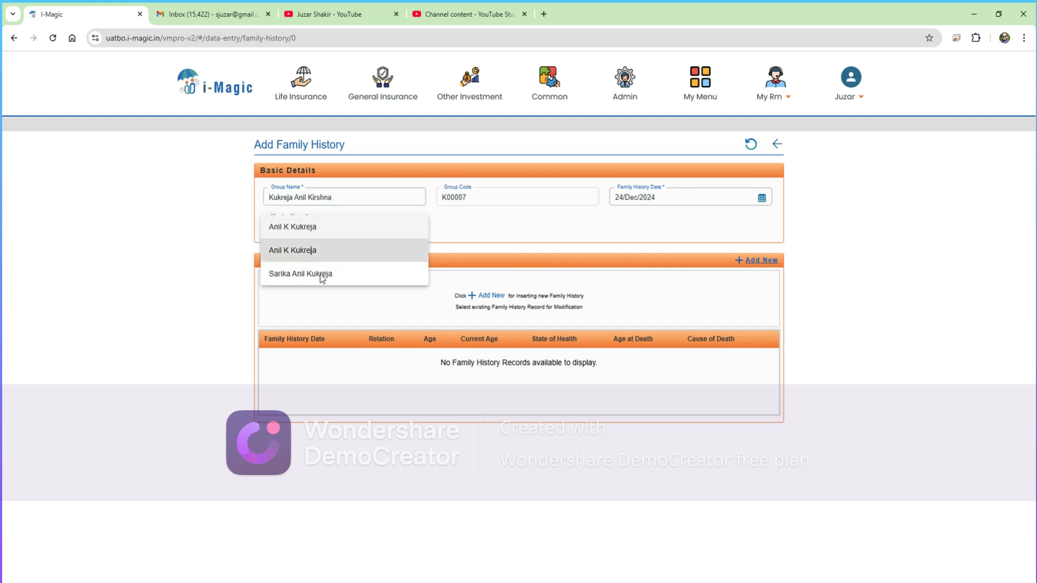
click(316, 255)
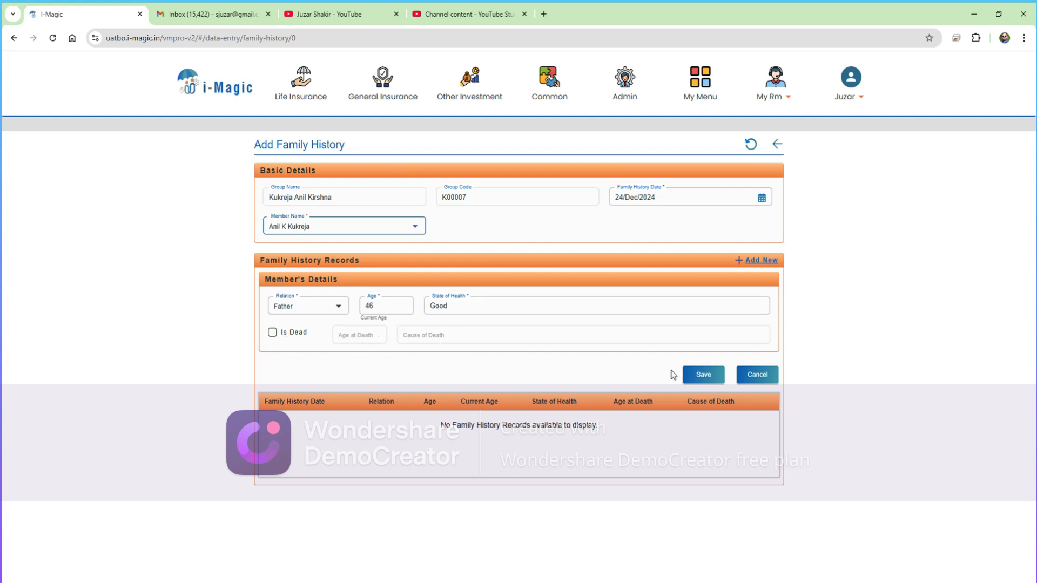
click(714, 380)
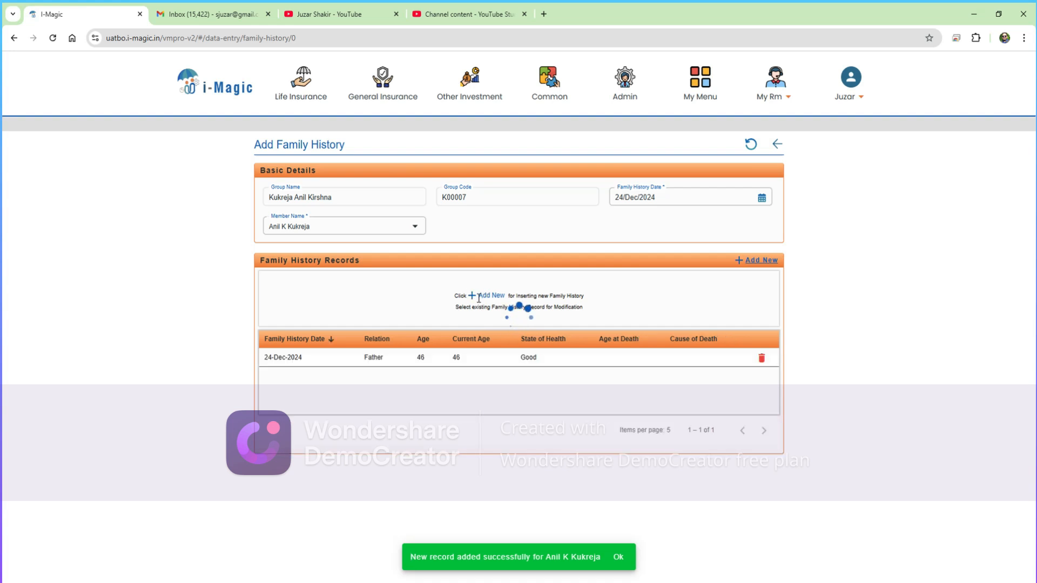
- Add and save a Spouse family-history entry for the policy holder's spouse, age 40, health Good
click(759, 262)
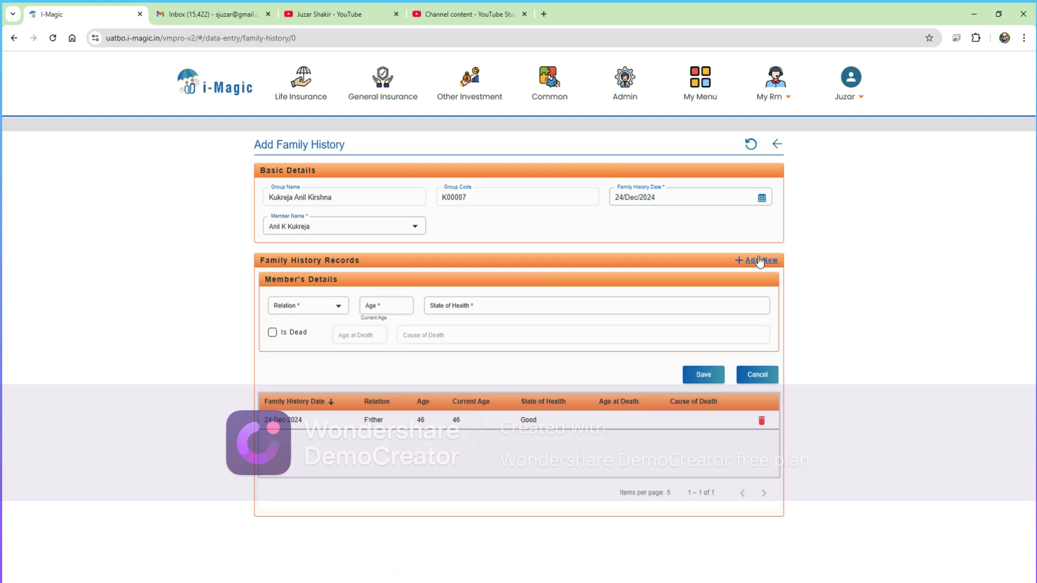
click(303, 308)
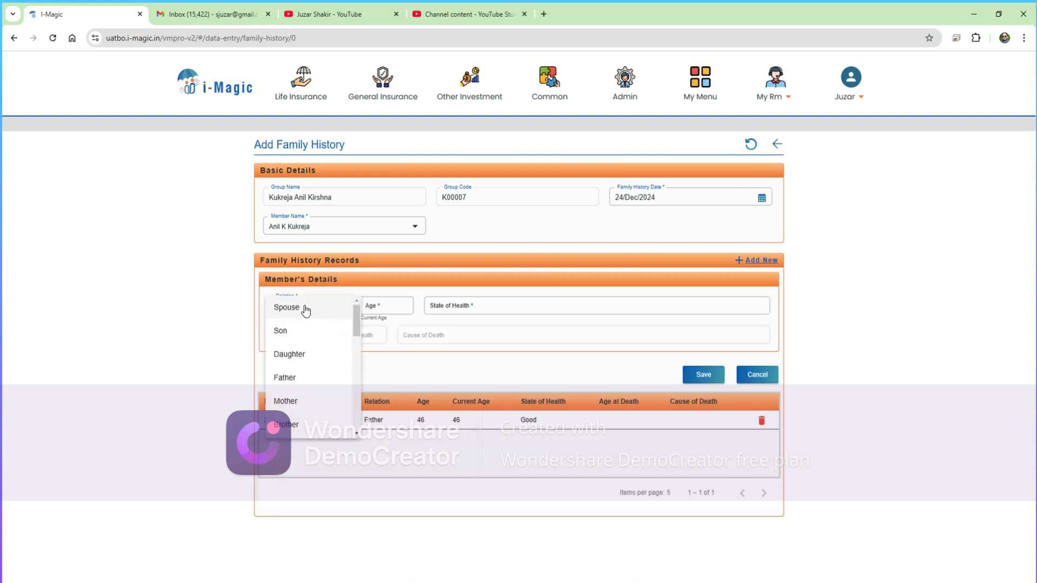
click(305, 309)
click(387, 308)
click(335, 230)
click(331, 250)
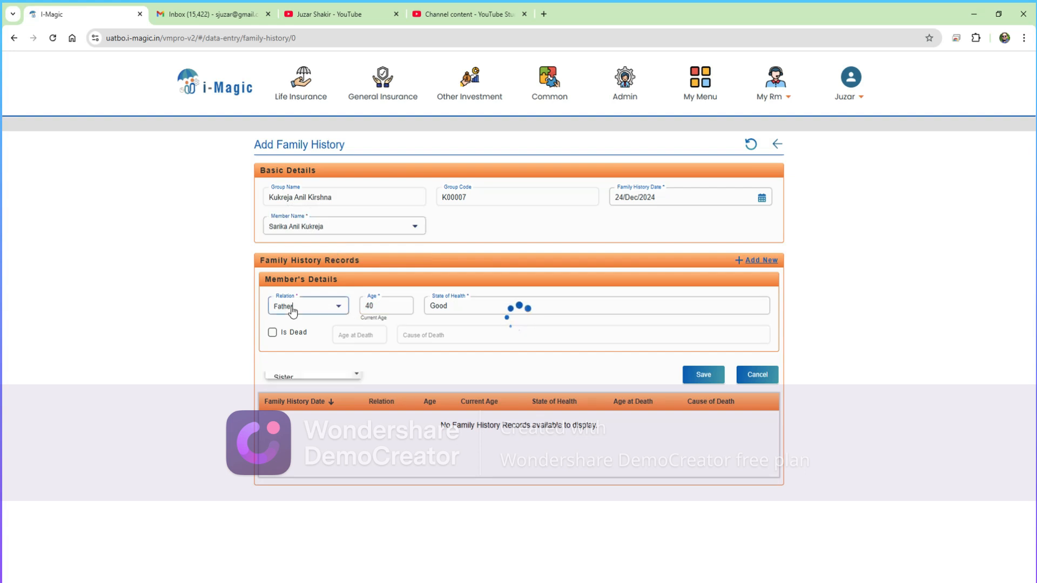
click(290, 309)
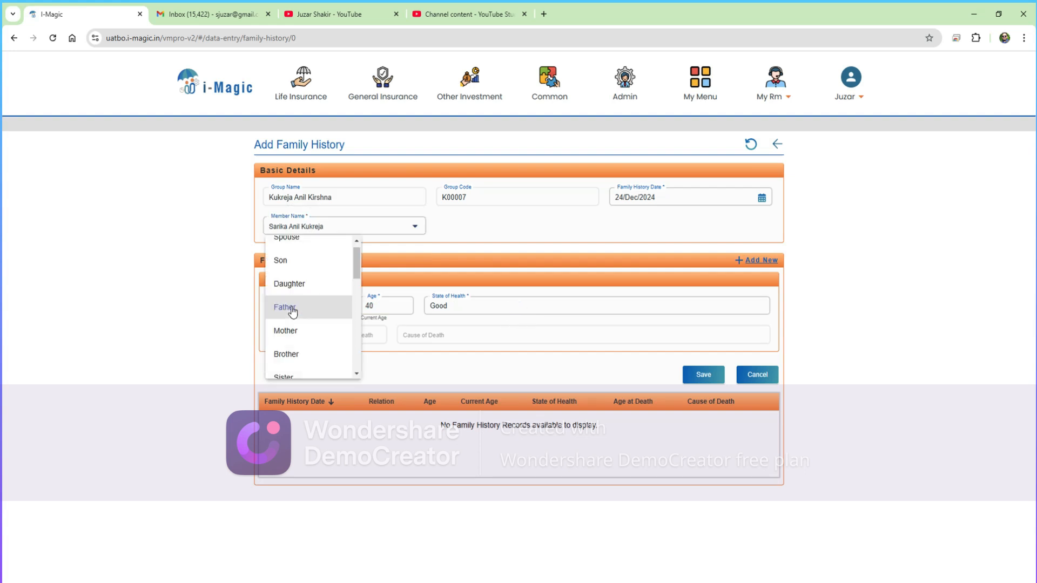
click(326, 238)
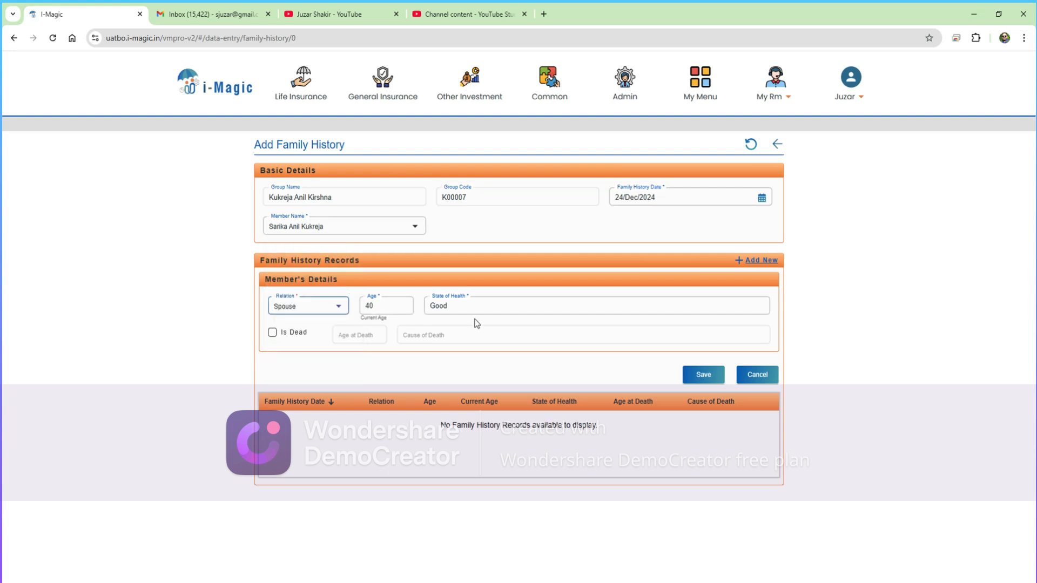
click(703, 375)
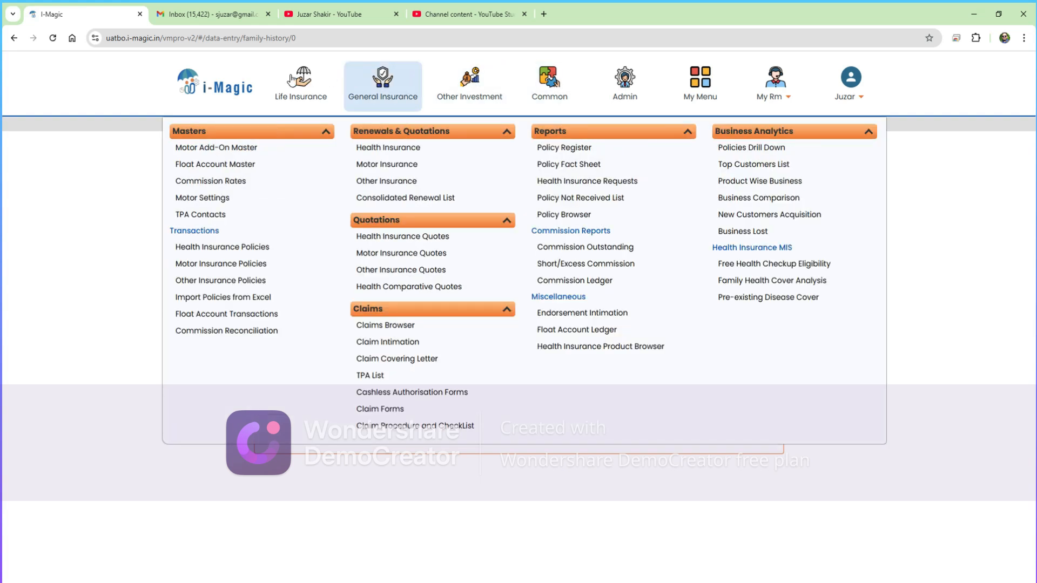
- Start a new entry on the Life Insurance Medical History page
mouse_move(292, 80)
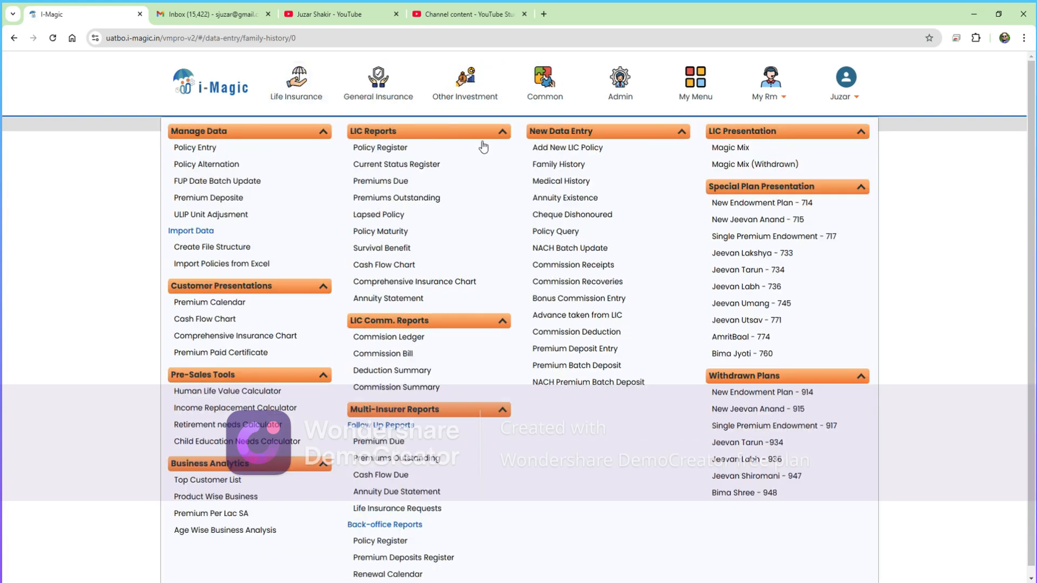
click(555, 186)
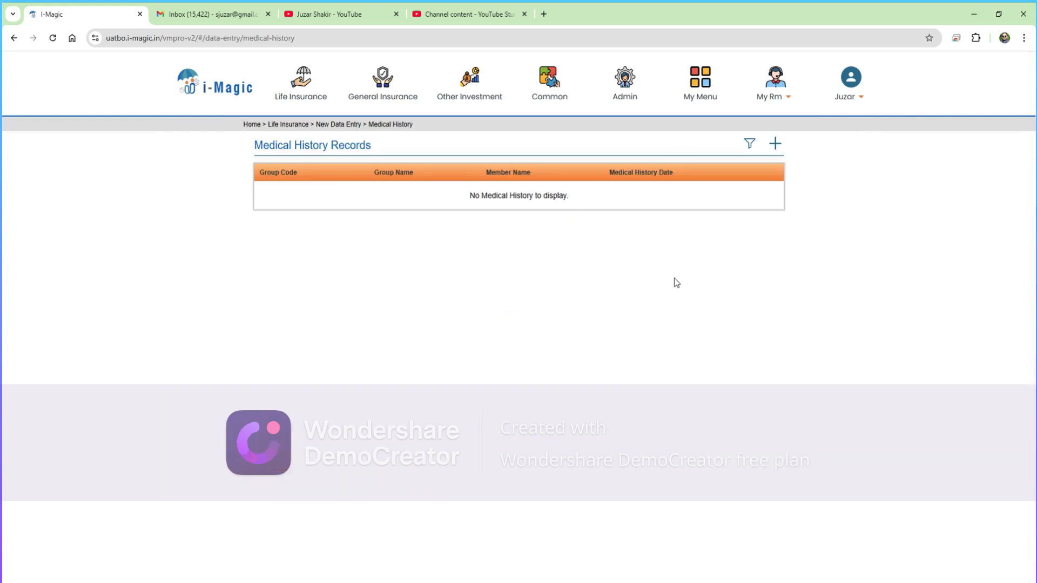
click(776, 145)
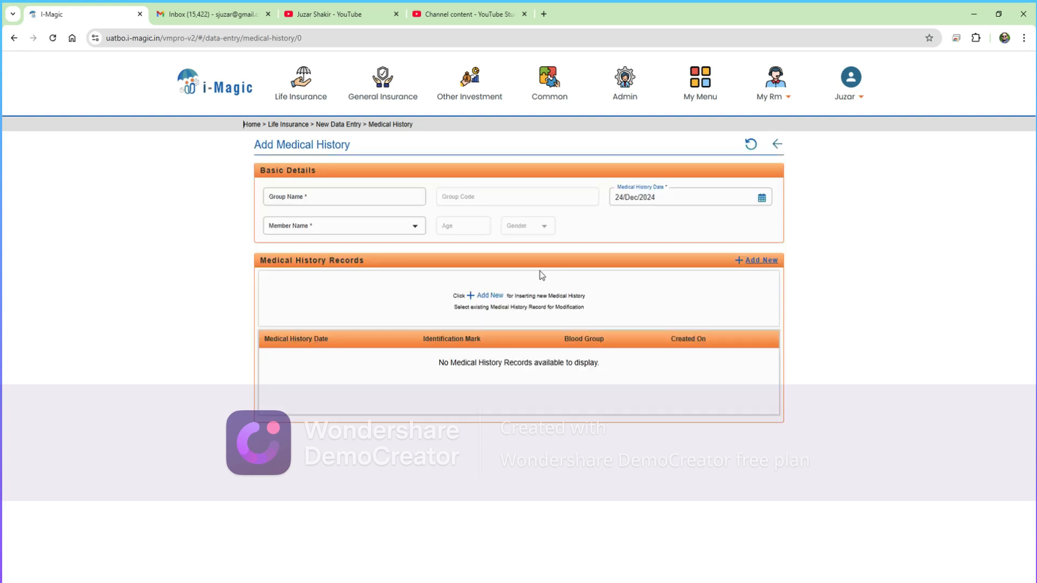
- Select the client's family group and its 46-year-old male member for the record
click(314, 196)
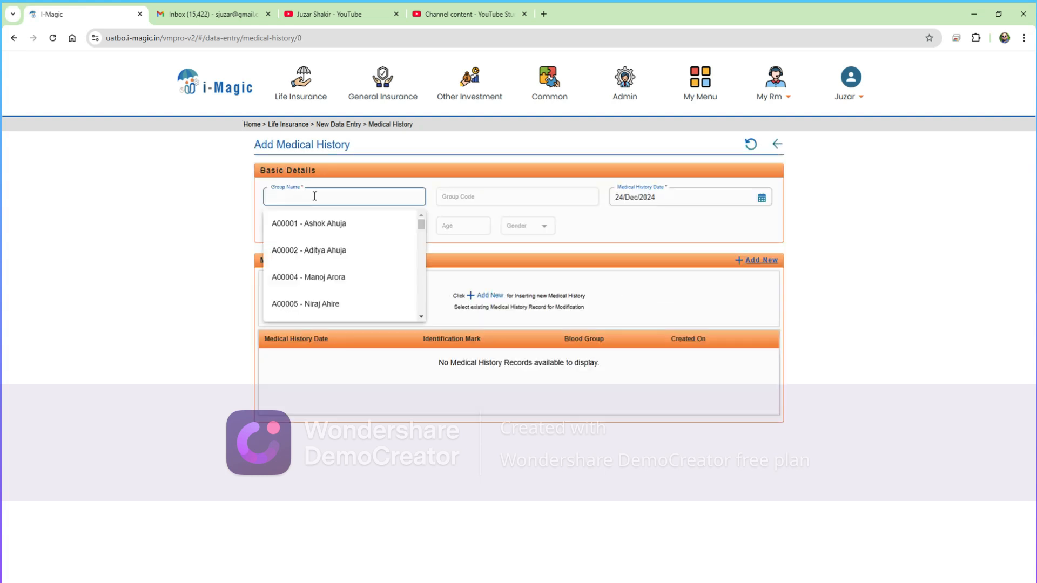
text(kukre)
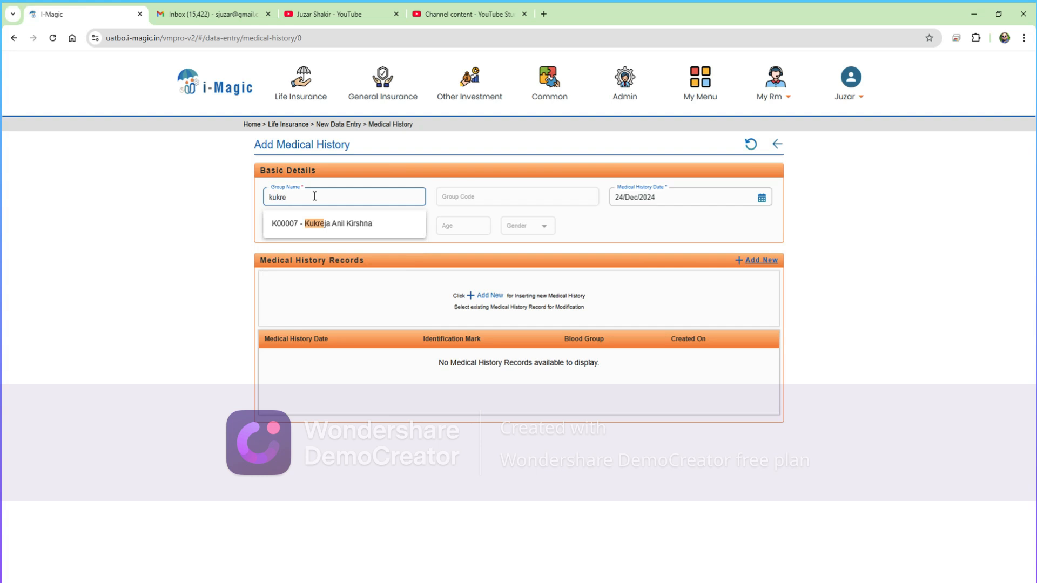
click(345, 225)
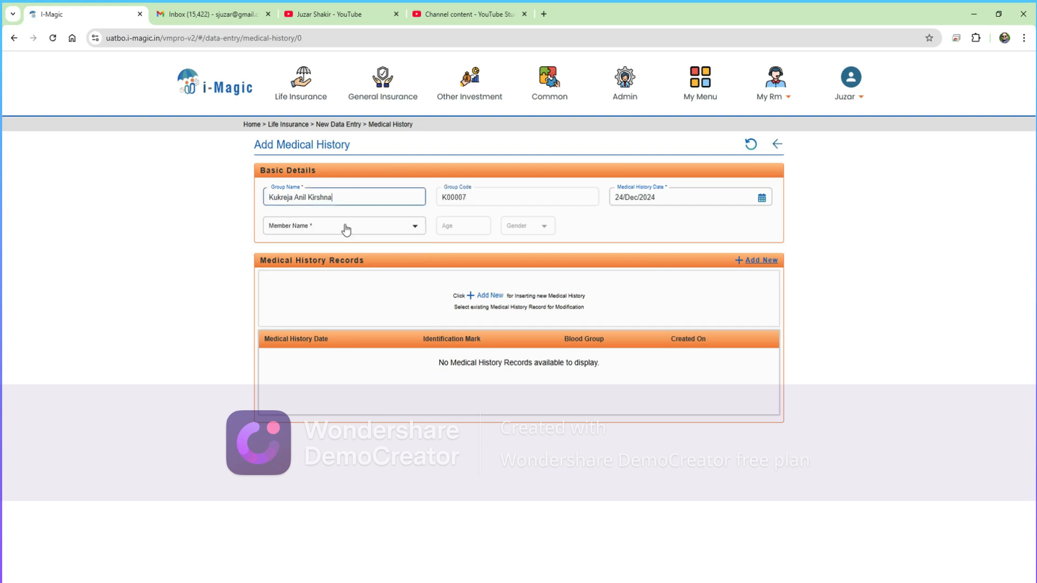
click(360, 225)
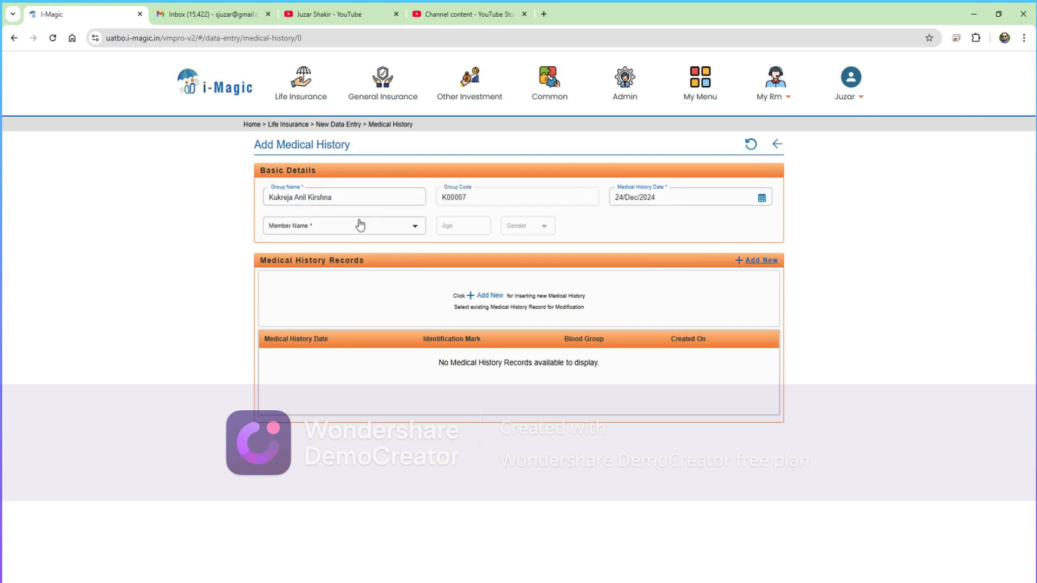
click(360, 225)
click(342, 250)
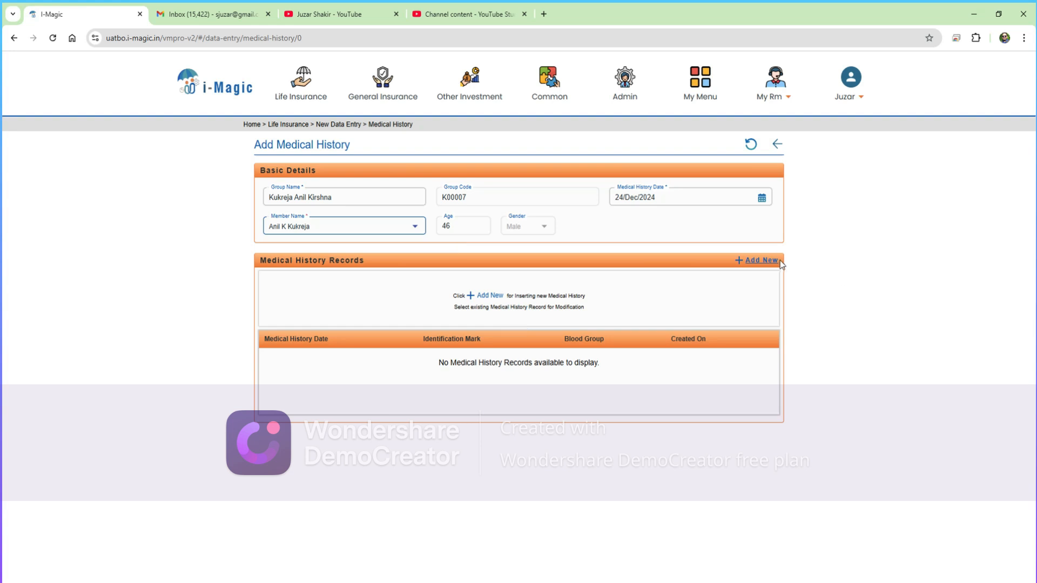
click(758, 261)
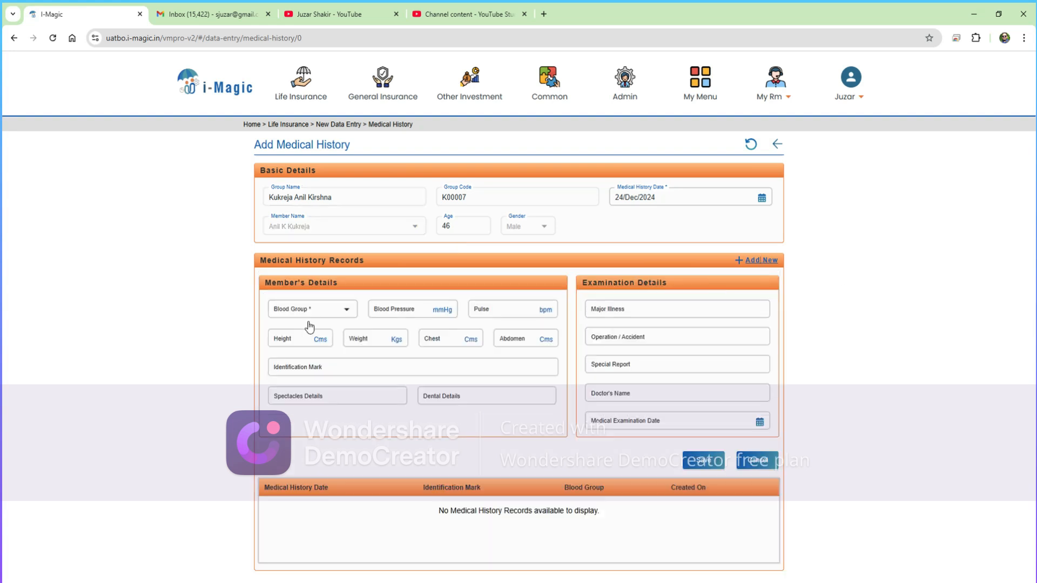
click(322, 311)
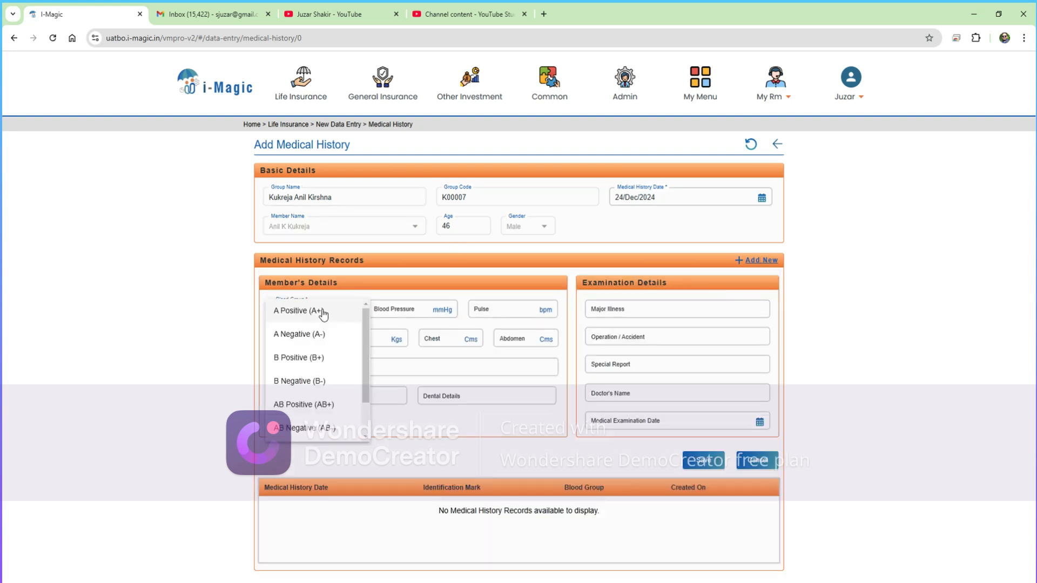
click(319, 358)
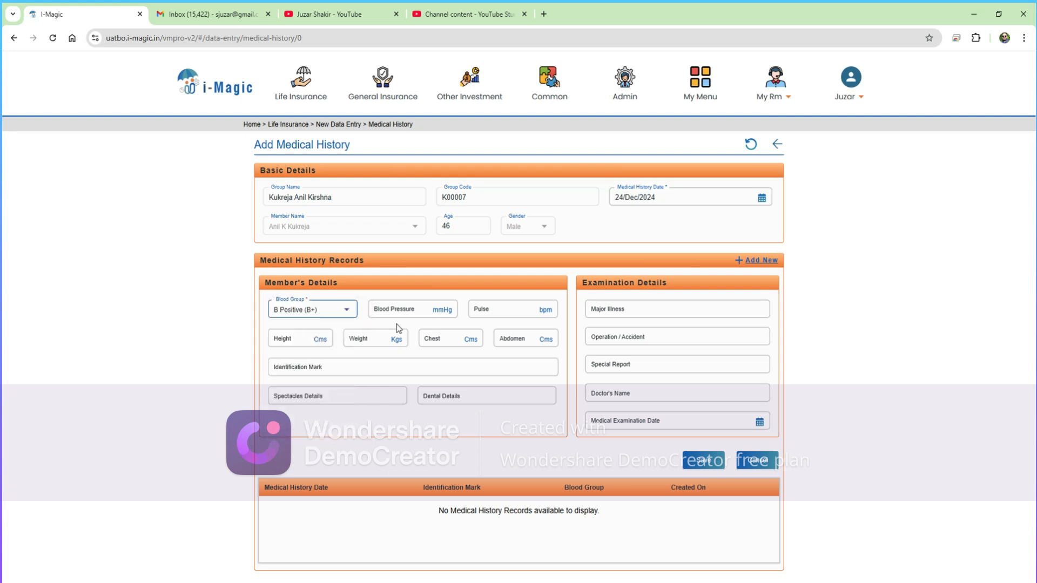
click(413, 313)
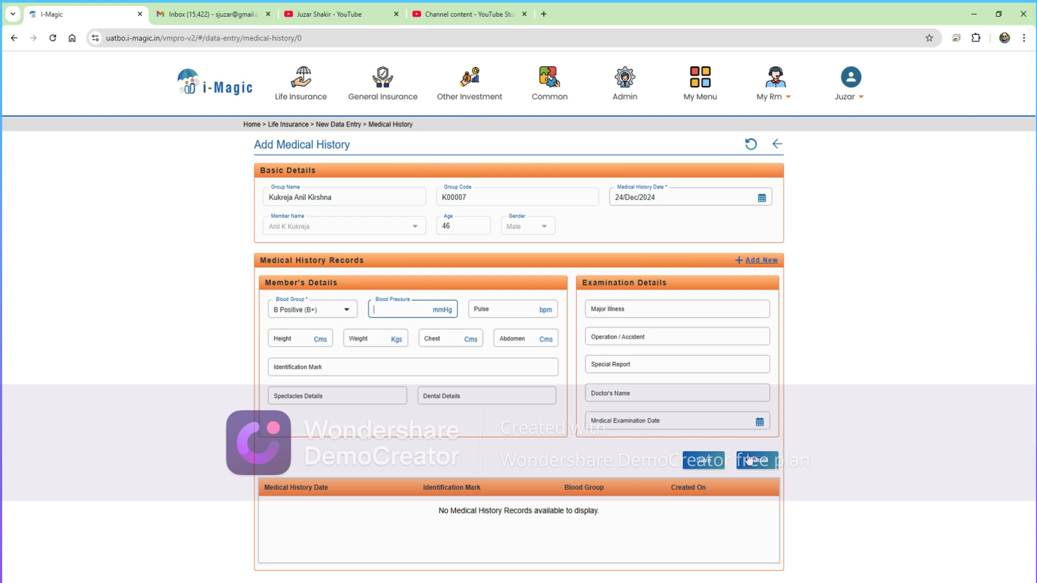
click(763, 462)
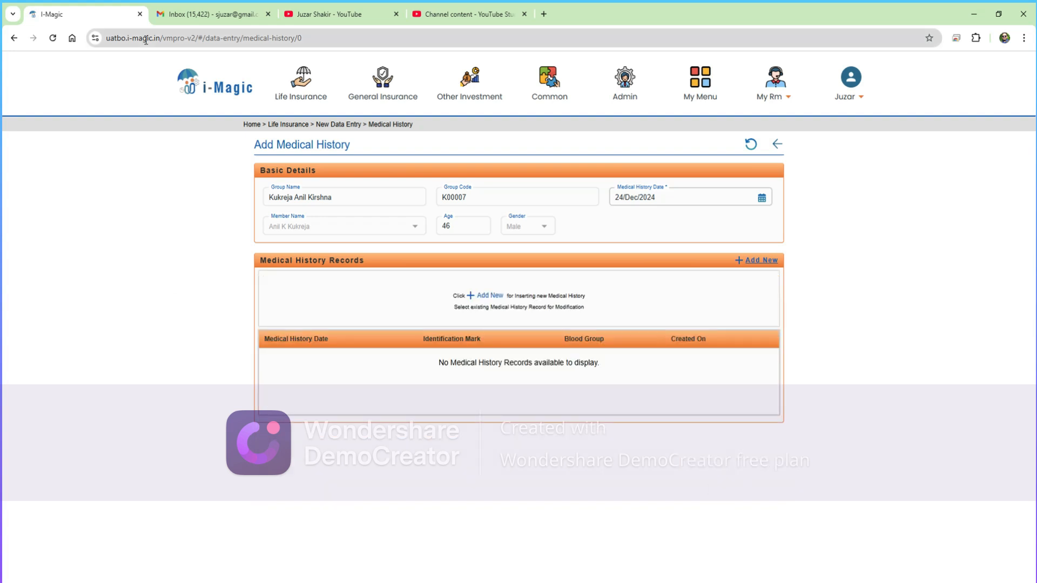
- Open the Life Insurance mega-menu from the top navigation bar
click(301, 100)
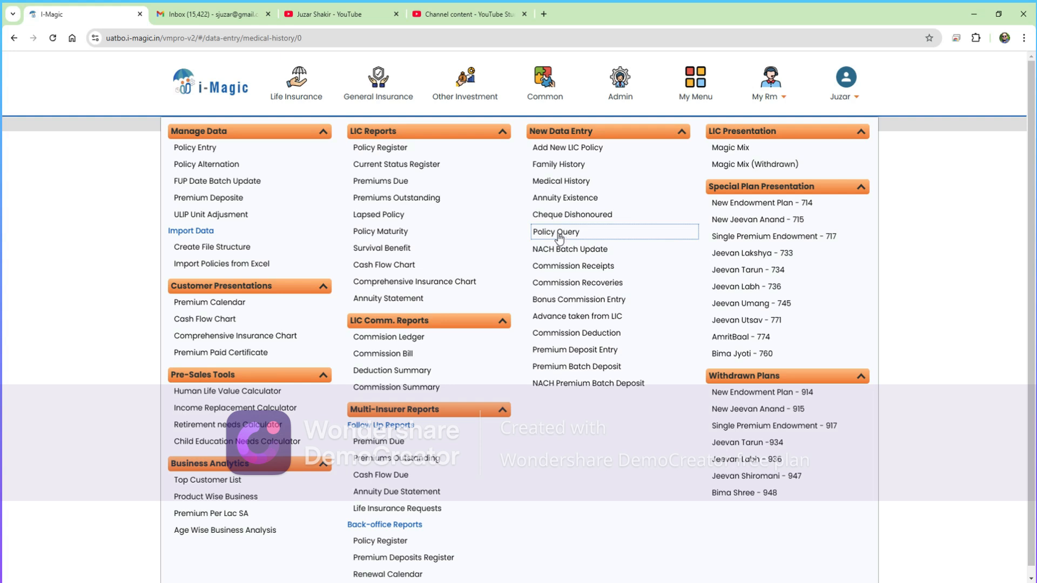
- Open Policy Query and bring up the Client List beside Name of the client for searching
click(559, 236)
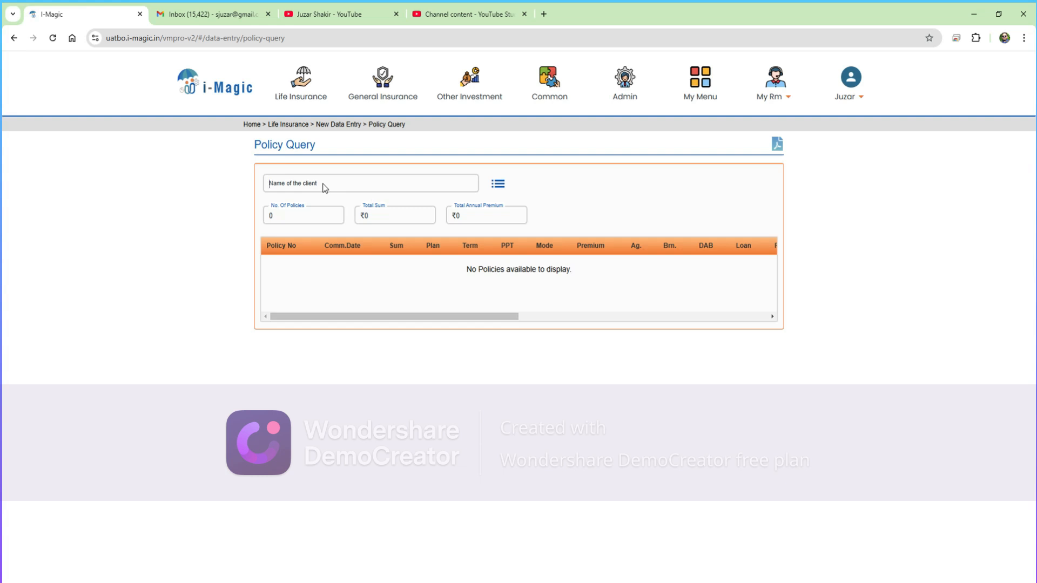
click(497, 186)
click(228, 171)
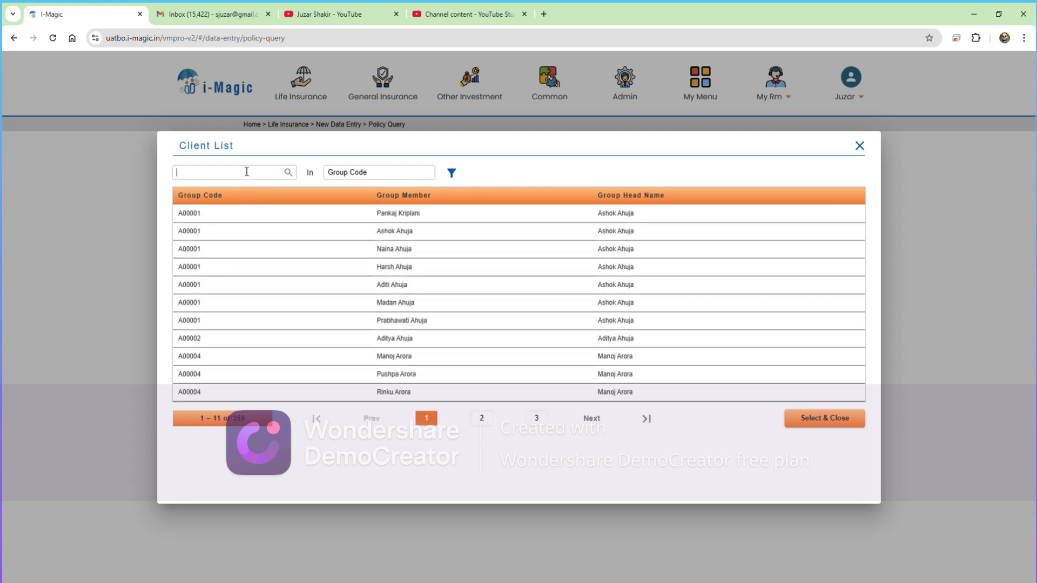
- Search the Client List for K000, pick the policyholder on page 3, and load their policy
text(kukr)
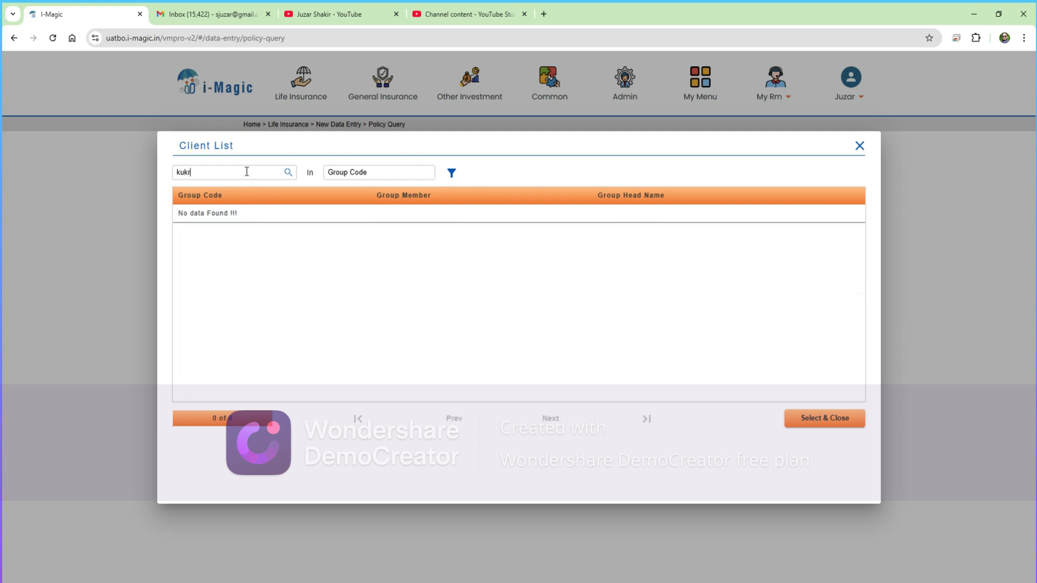
key(BackSpace)
key(BackSpace)
key(BackSpace)
text(K)
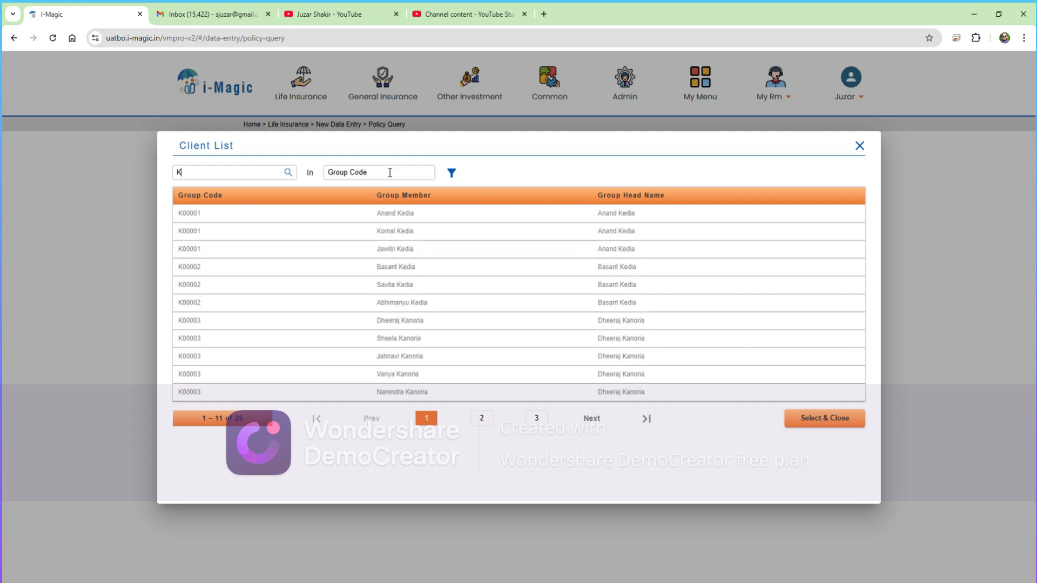
text(000)
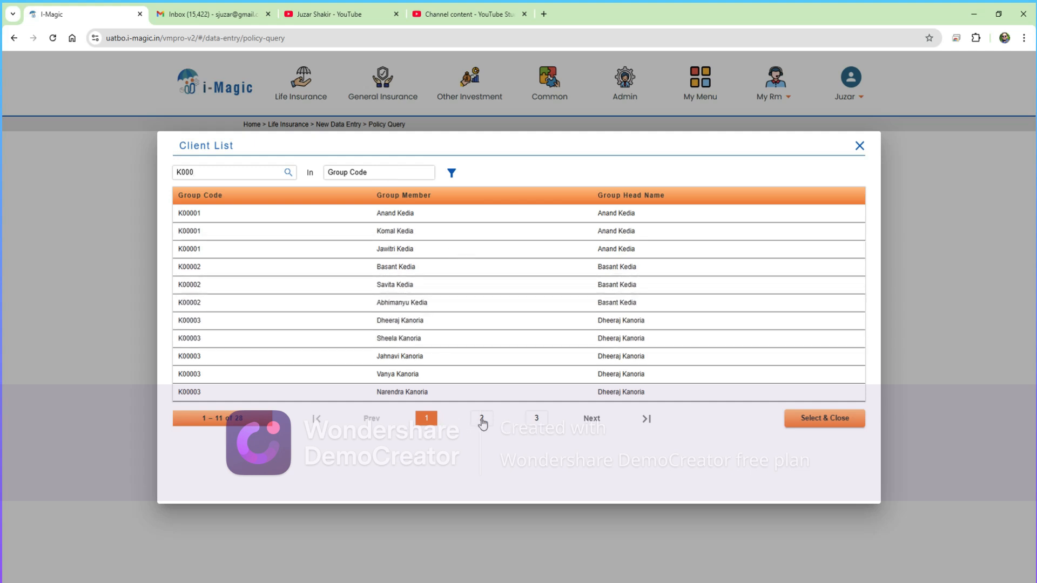
click(482, 421)
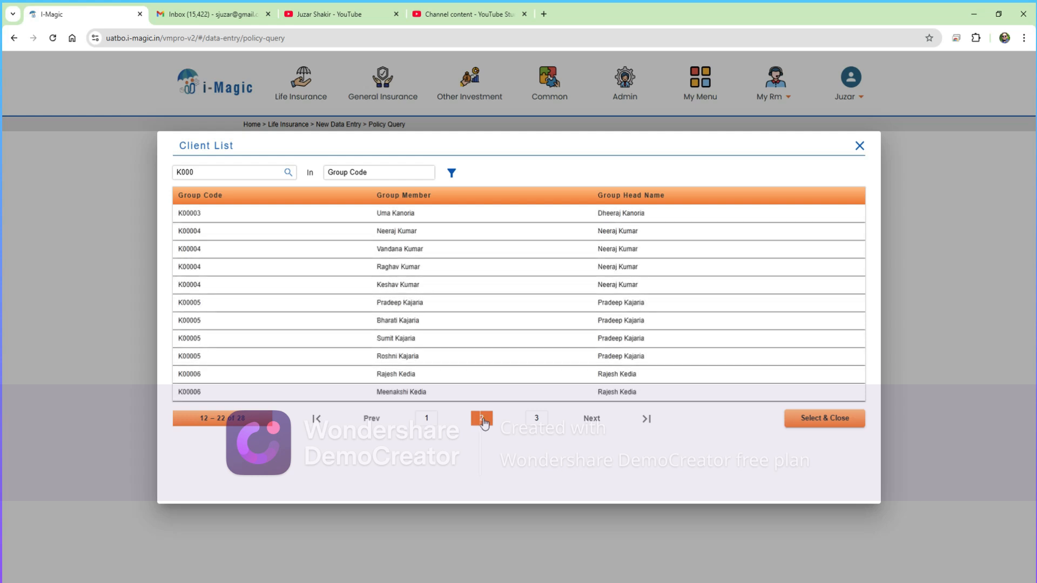
click(535, 420)
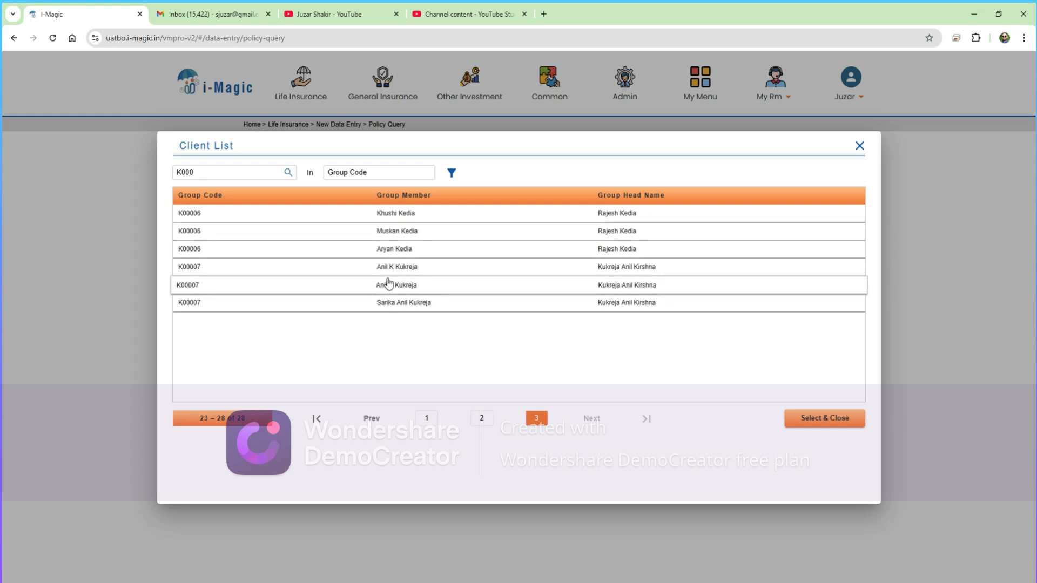
click(393, 270)
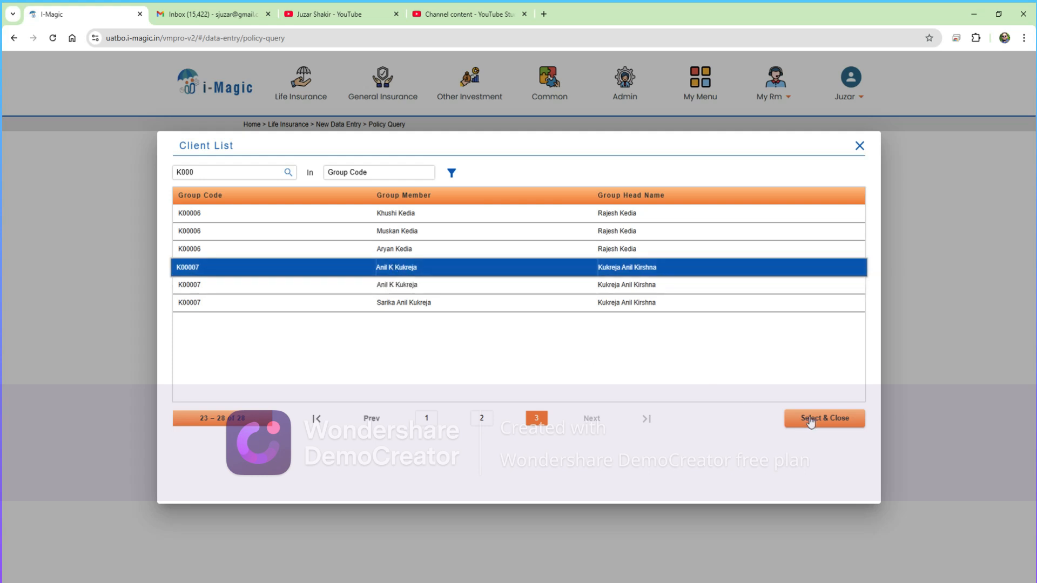
click(811, 422)
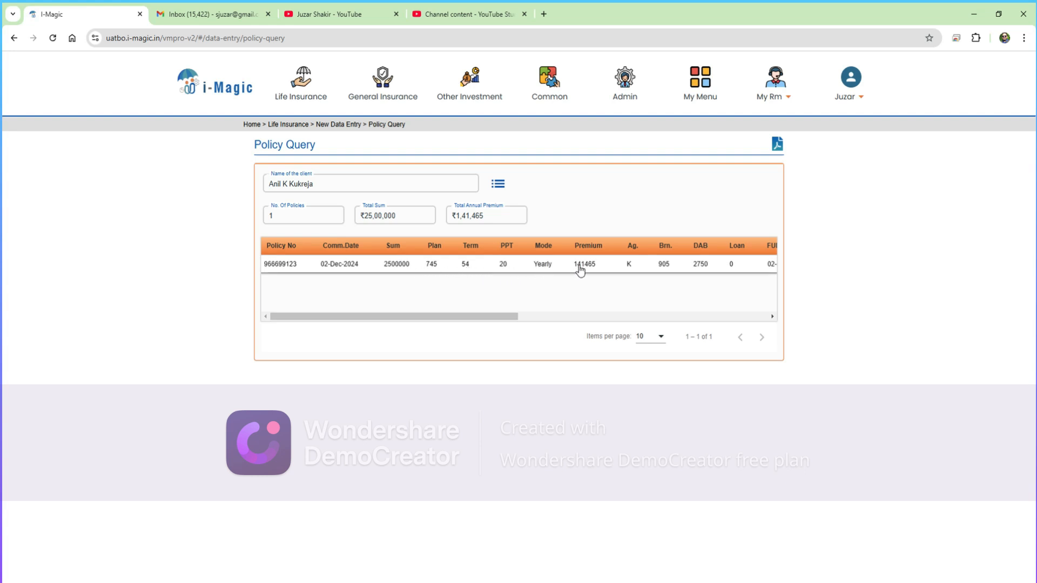
- Sort the policies by Premium and scroll right through the nominee and NEFT columns
click(599, 247)
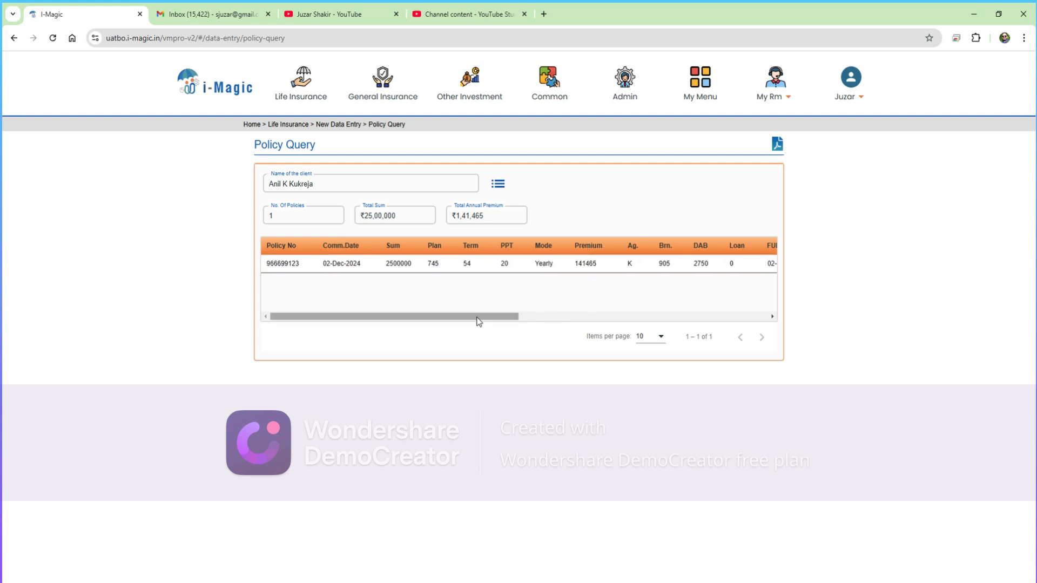
drag(481, 317, 611, 320)
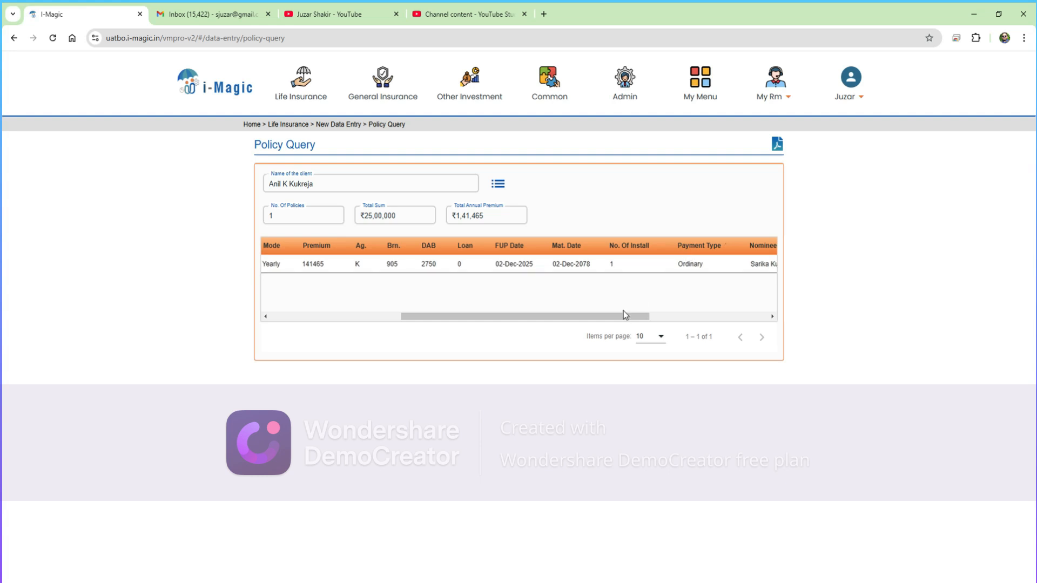
drag(625, 316, 790, 329)
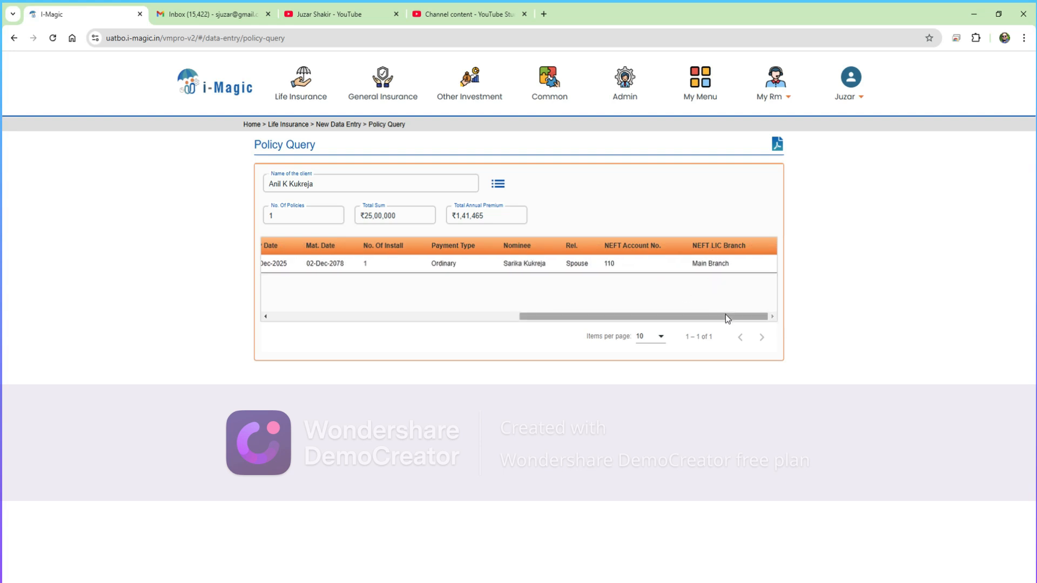
drag(701, 318, 664, 298)
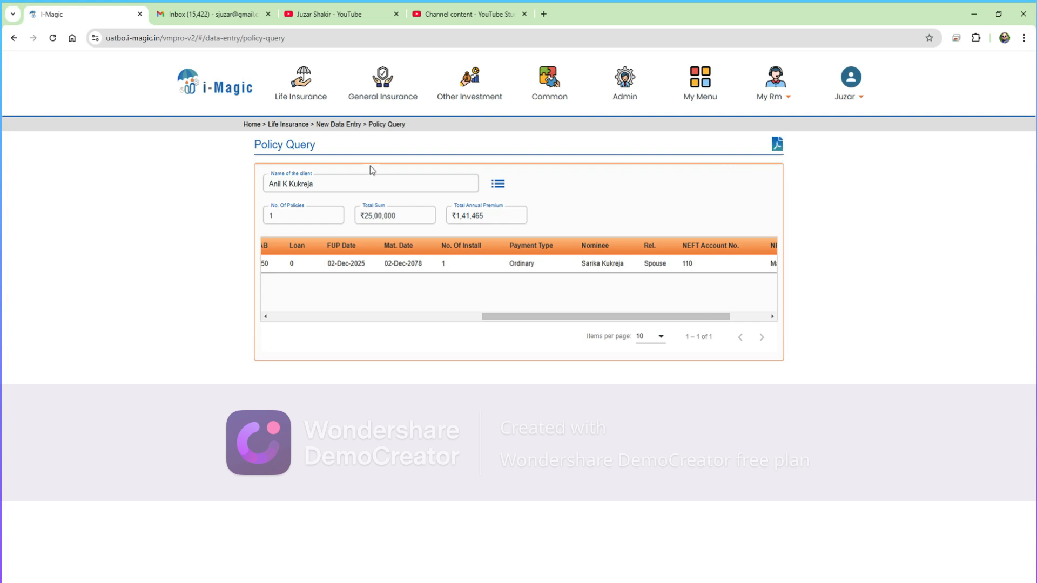
mouse_move(277, 79)
click(215, 91)
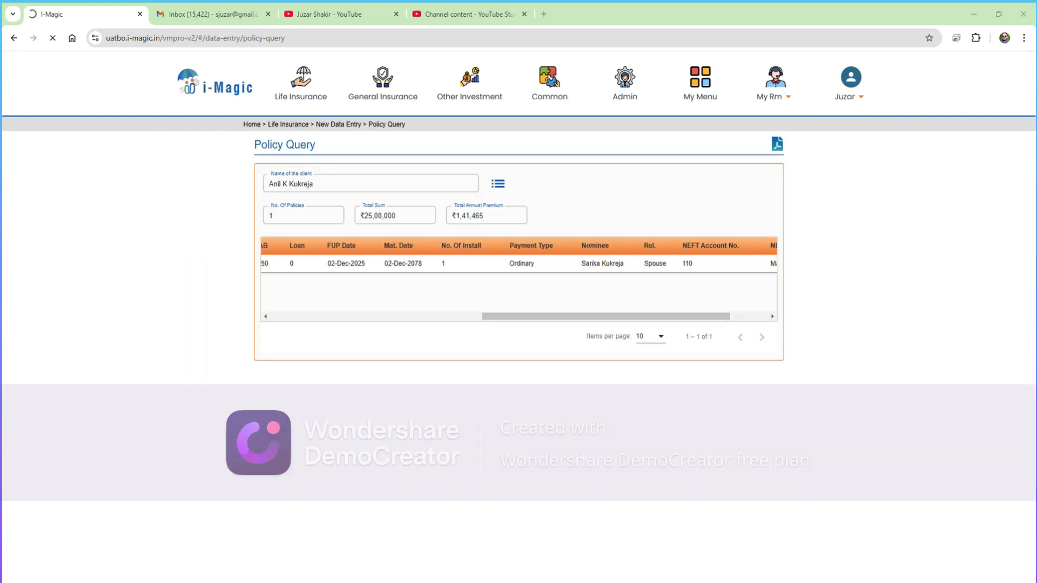